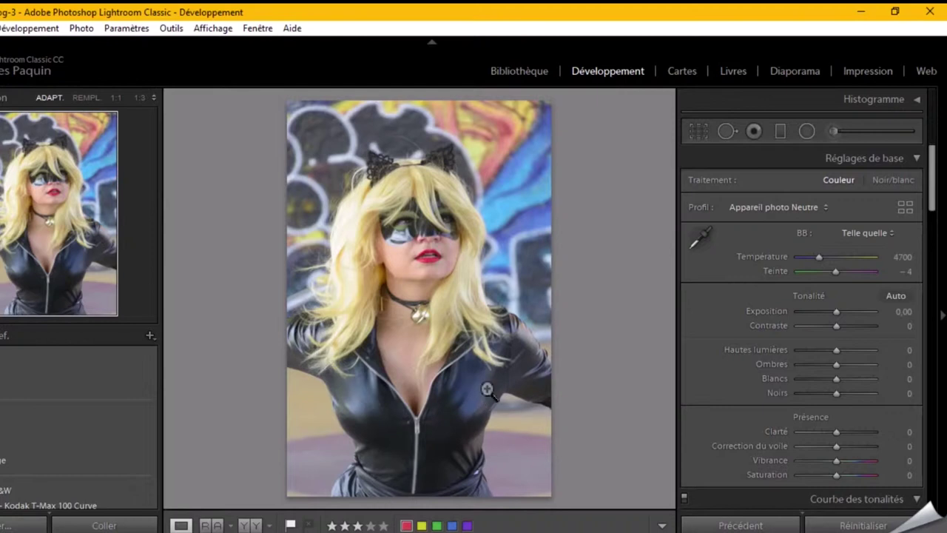
Step: Add a point to the RGB tone curve and pull it down to darken shadows and midtones
scroll(761, 338, "down", 5)
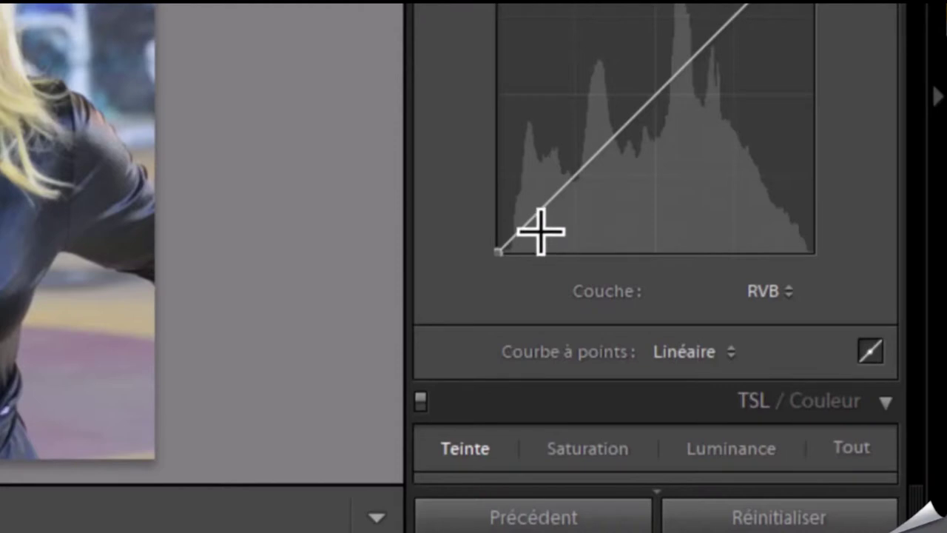
left_click(531, 219)
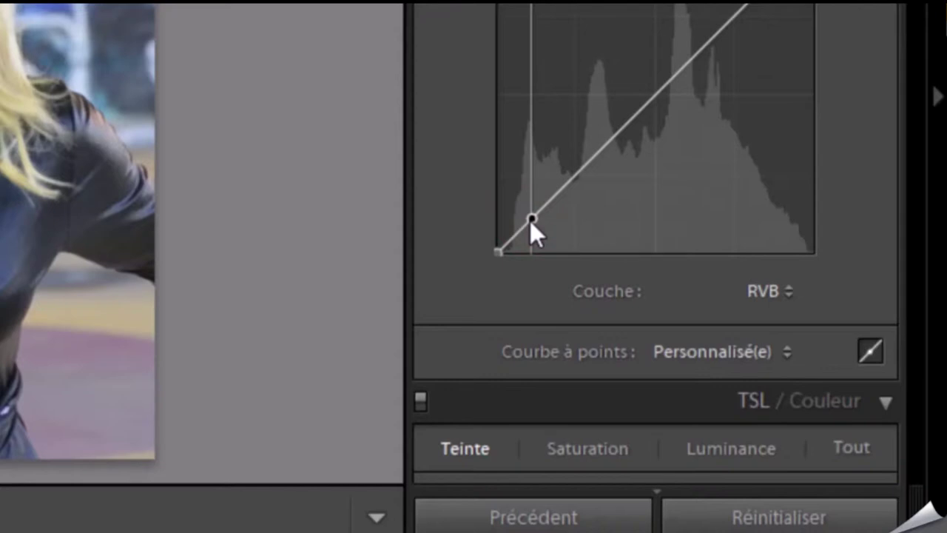
left_click_drag(529, 221, 525, 259)
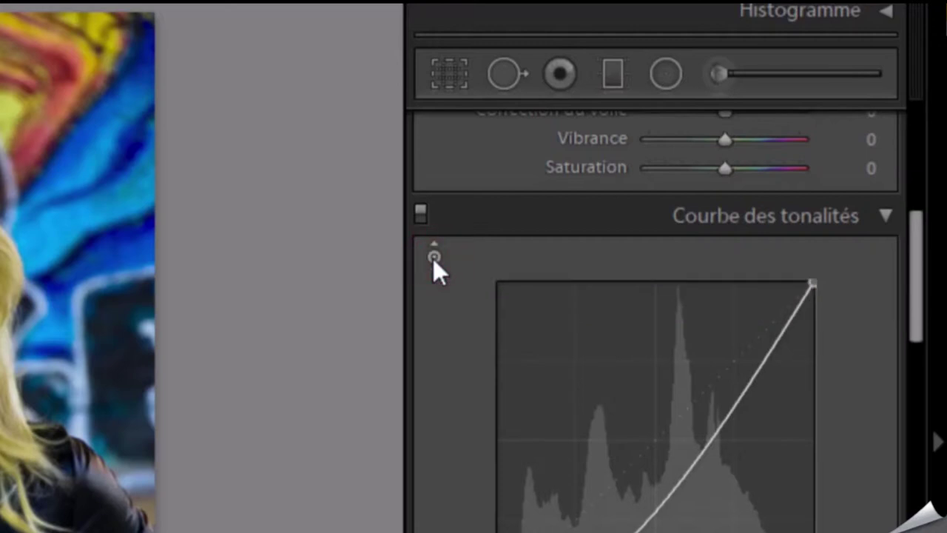
Step: Brighten the face tones with the curve's targeted tool and lift a midtone point
left_click(434, 257)
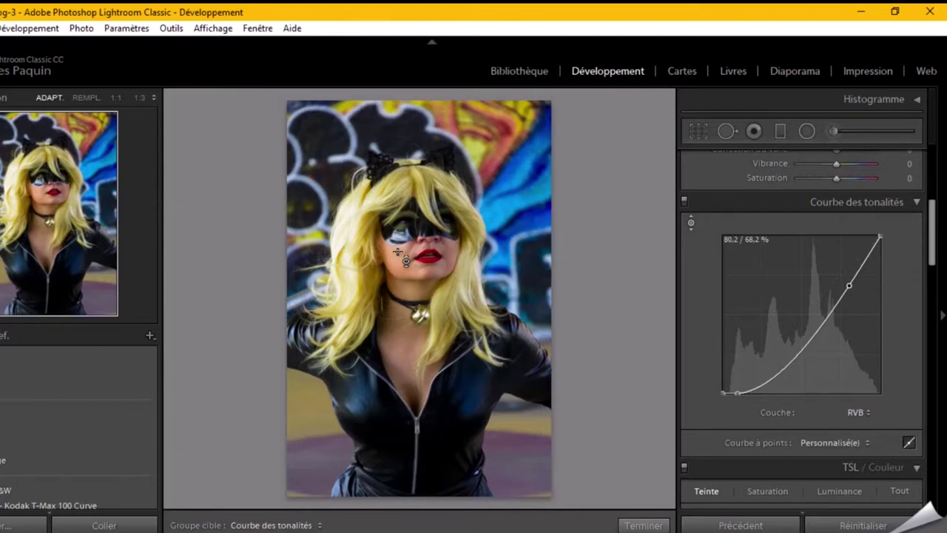
left_click_drag(405, 261, 405, 260)
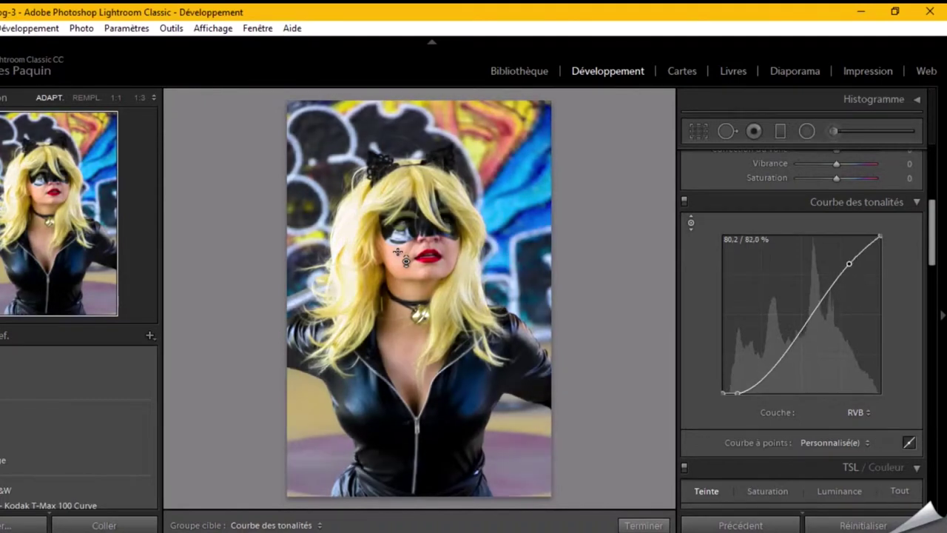
left_click_drag(406, 260, 406, 260)
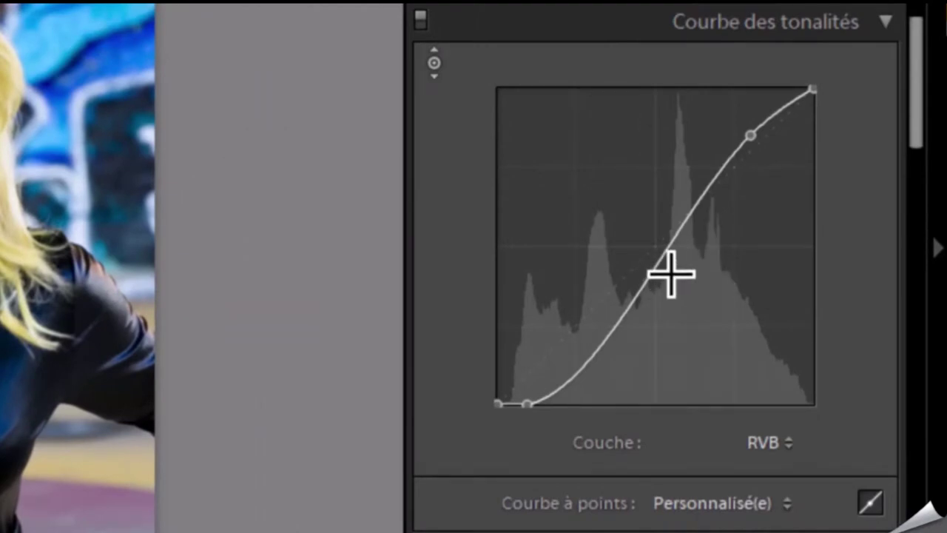
left_click(660, 262)
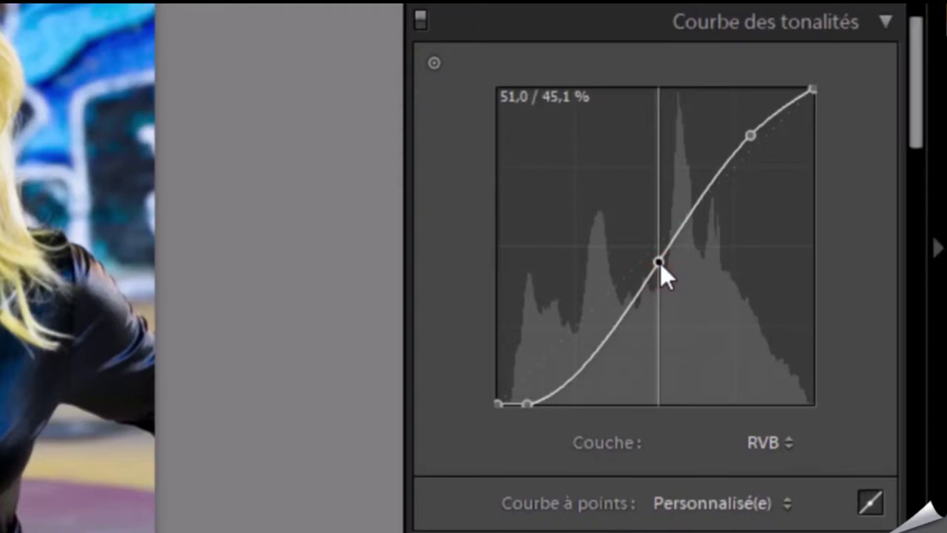
left_click_drag(660, 262, 649, 253)
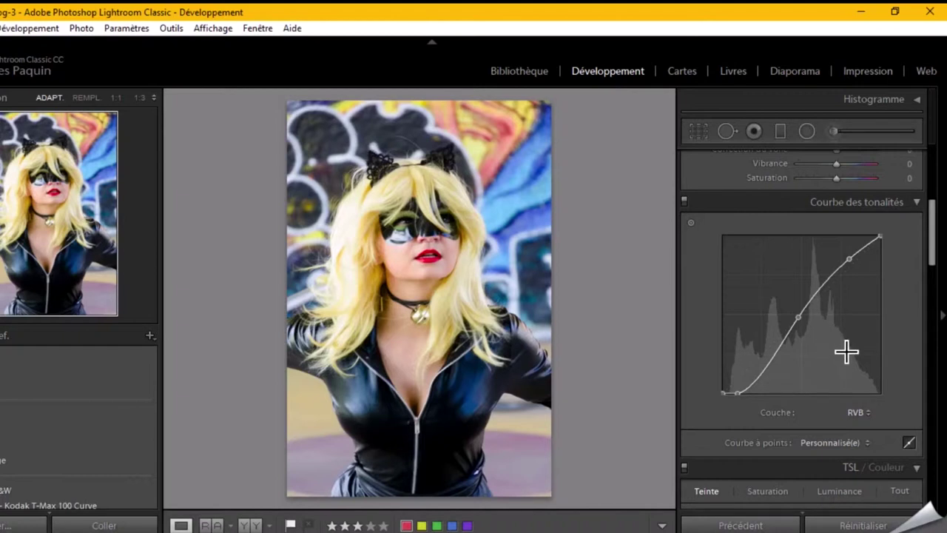
Step: Set Blacks −50, Shadows +40, Highlights −55, Whites +20, Contrast +15, Clarity +10, Dehaze +5
scroll(880, 347, "up", 2)
scroll(877, 342, "up", 3)
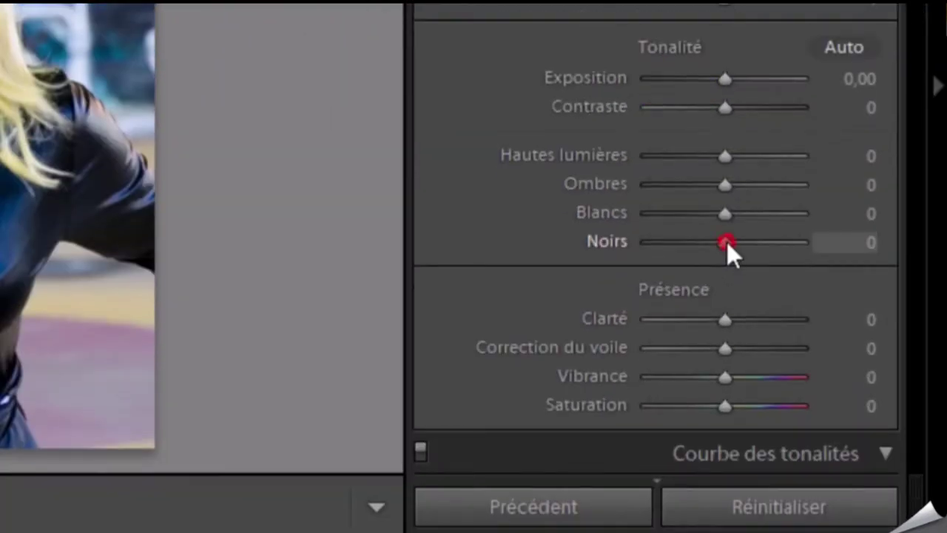
scroll(726, 242, "down", 4)
scroll(726, 241, "down", 4)
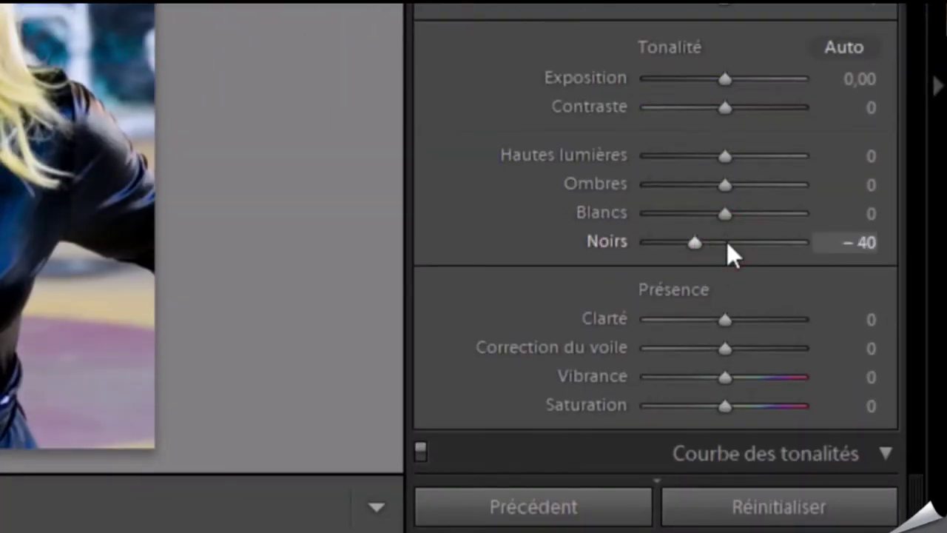
scroll(727, 241, "down", 2)
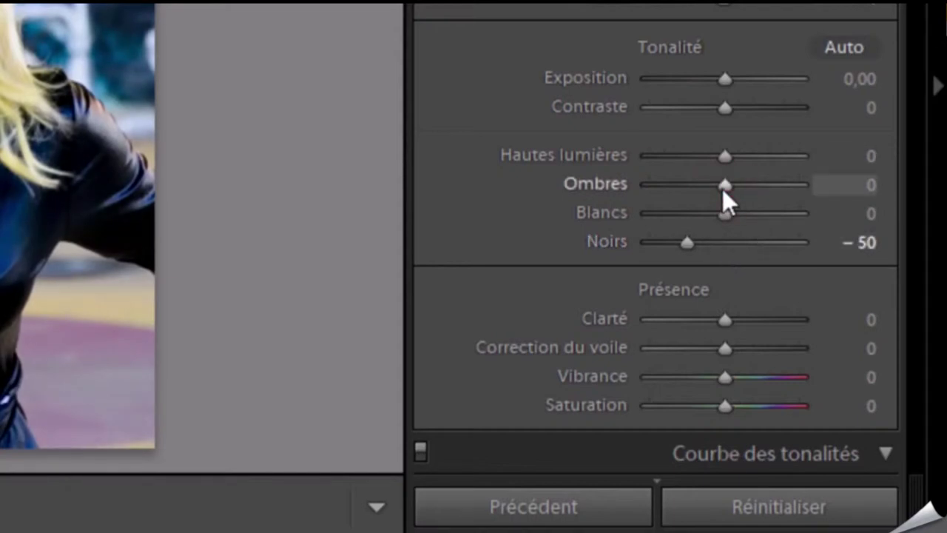
scroll(723, 190, "up", 1)
scroll(723, 189, "up", 5)
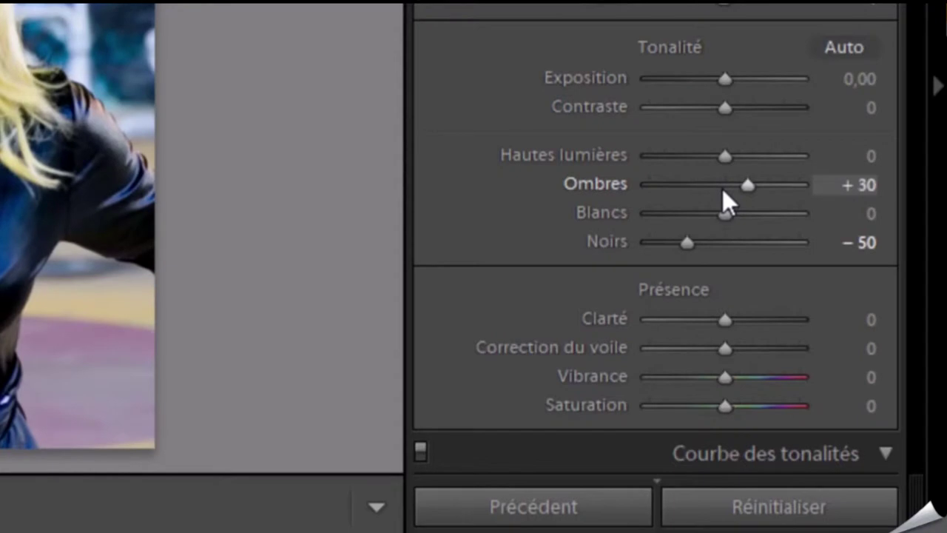
scroll(722, 188, "up", 2)
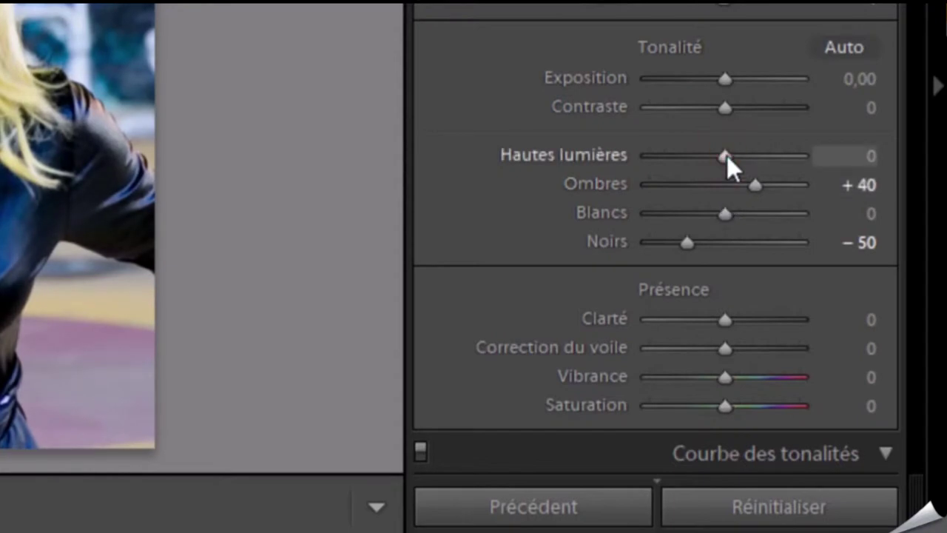
scroll(724, 156, "down", 5)
scroll(725, 157, "down", 4)
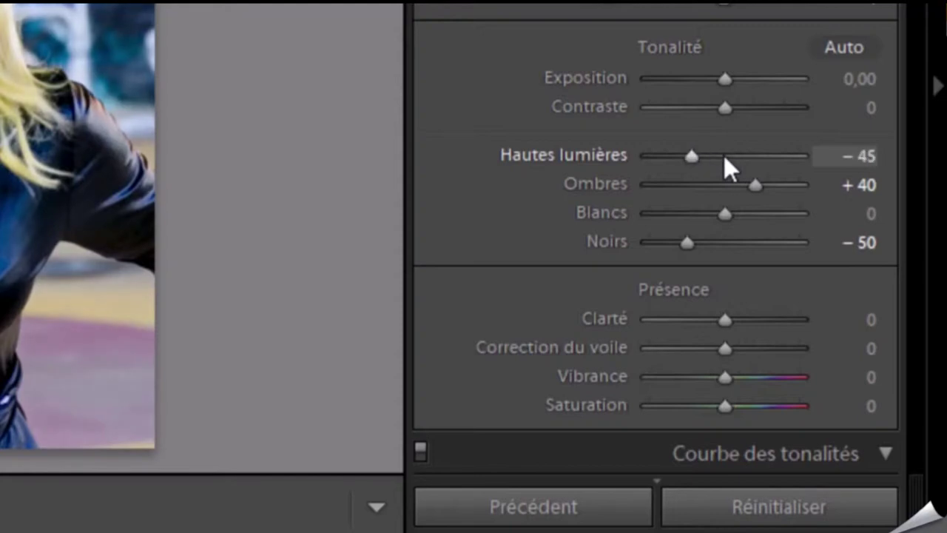
scroll(723, 155, "down", 2)
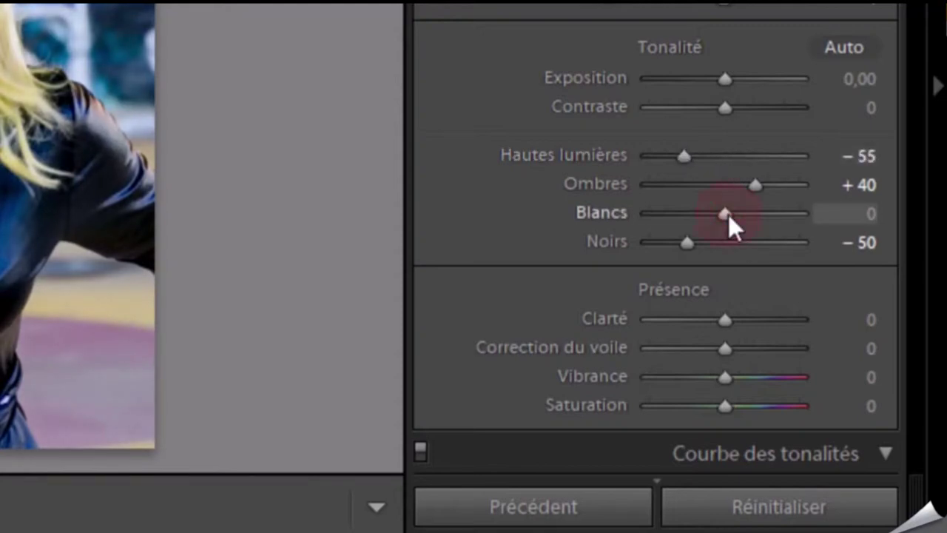
scroll(728, 213, "up", 3)
scroll(728, 214, "up", 1)
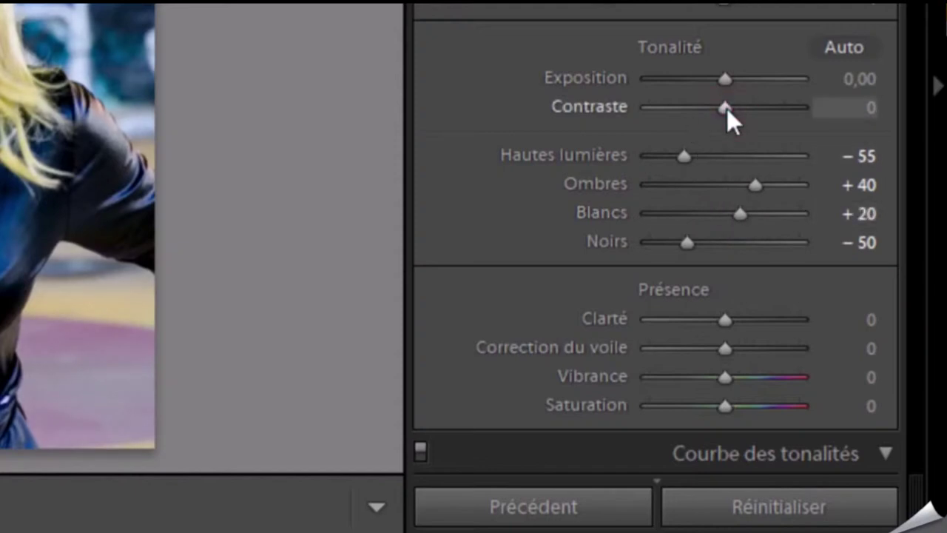
scroll(731, 107, "up", 3)
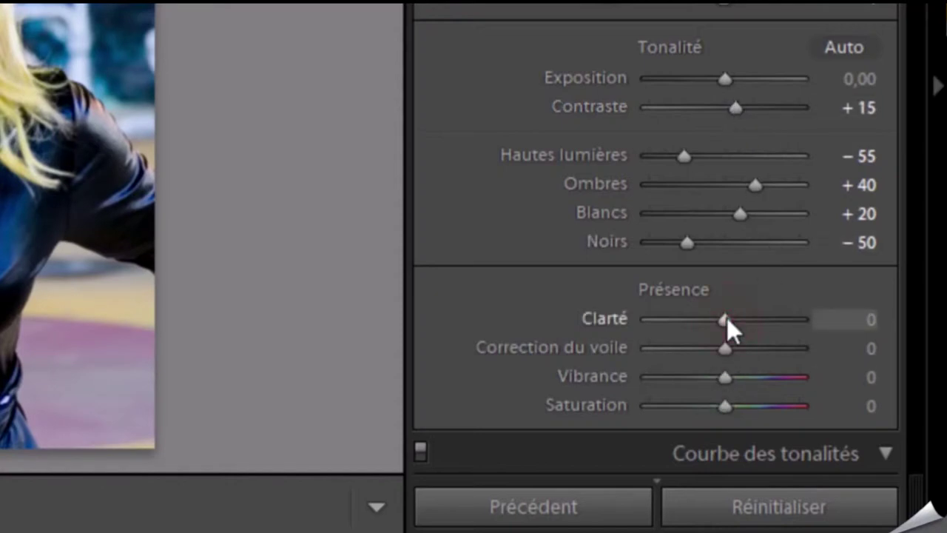
scroll(728, 319, "up", 2)
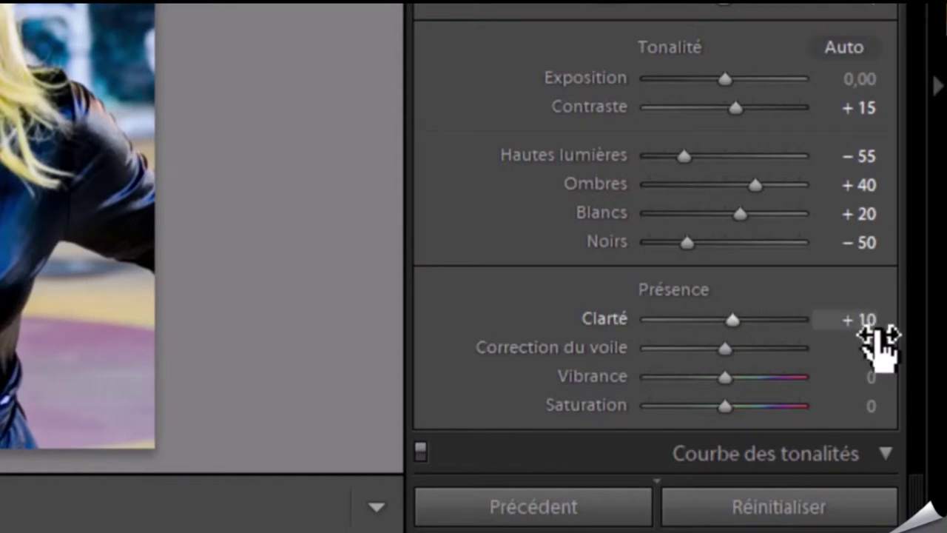
left_click(730, 352)
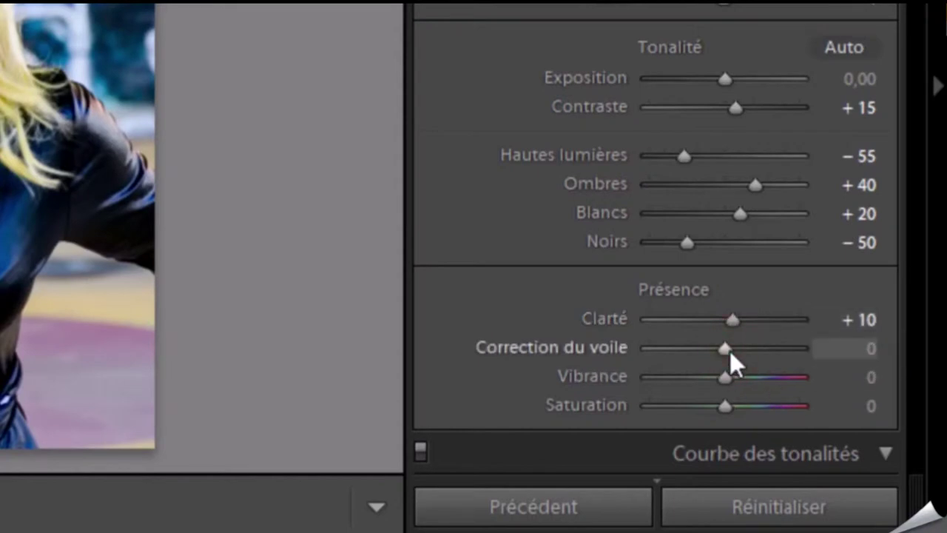
scroll(729, 351, "up", 1)
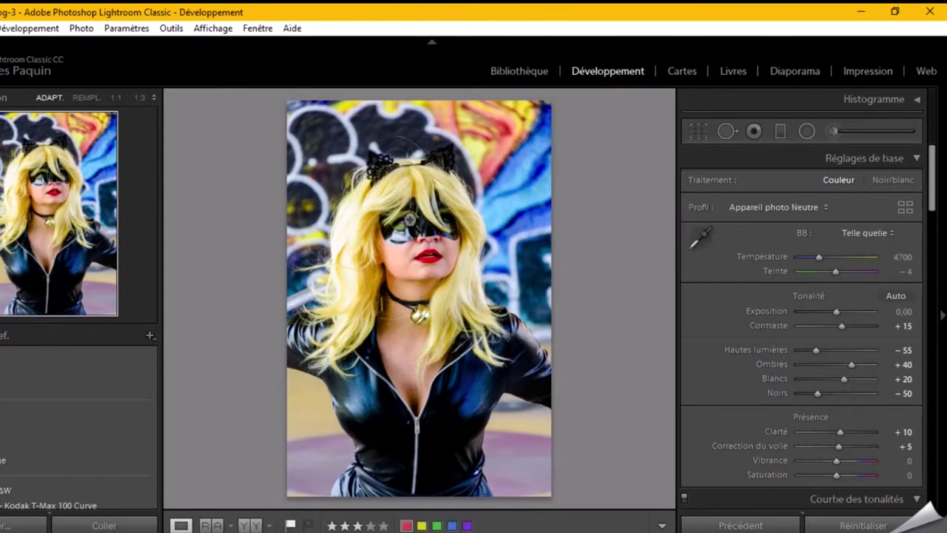
Step: Zoom to 1:3 on the model's face and select the Adjustment Brush
left_click(428, 228)
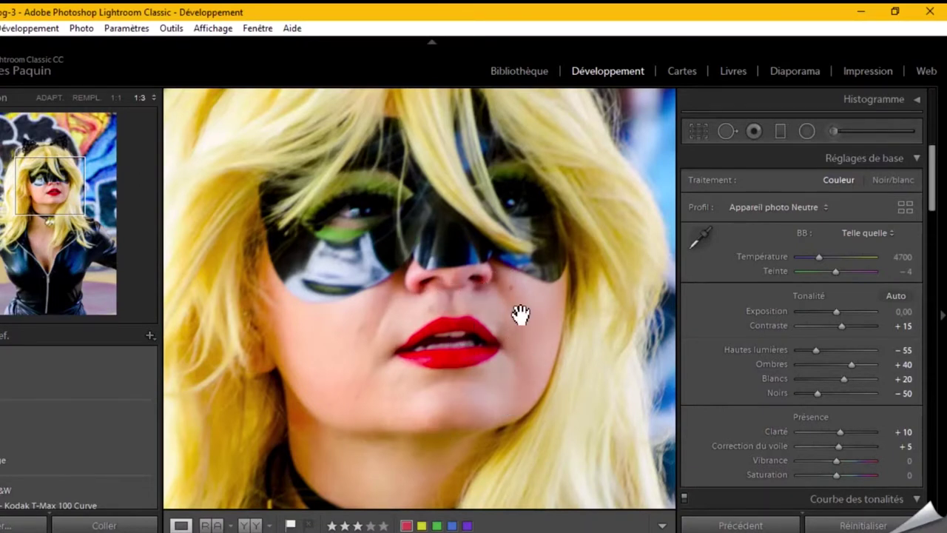
left_click(833, 132)
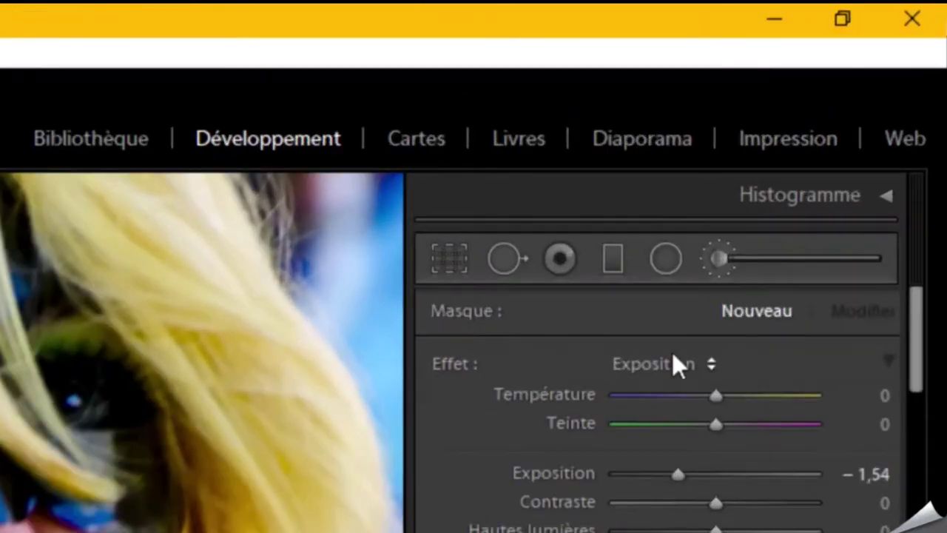
Step: Choose the Shadows brush effect, raising Shadows to 60 and lowering the brush contrast
left_click(809, 183)
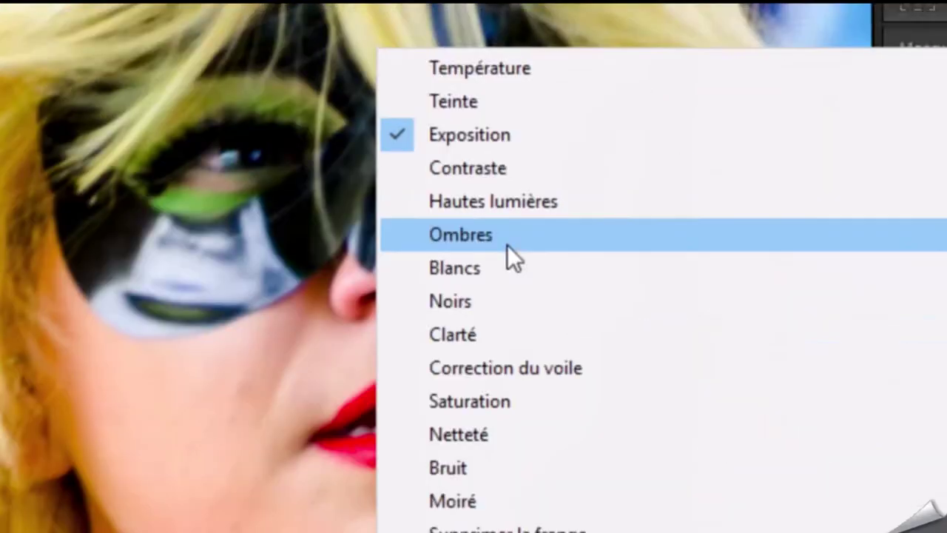
left_click(42, 509)
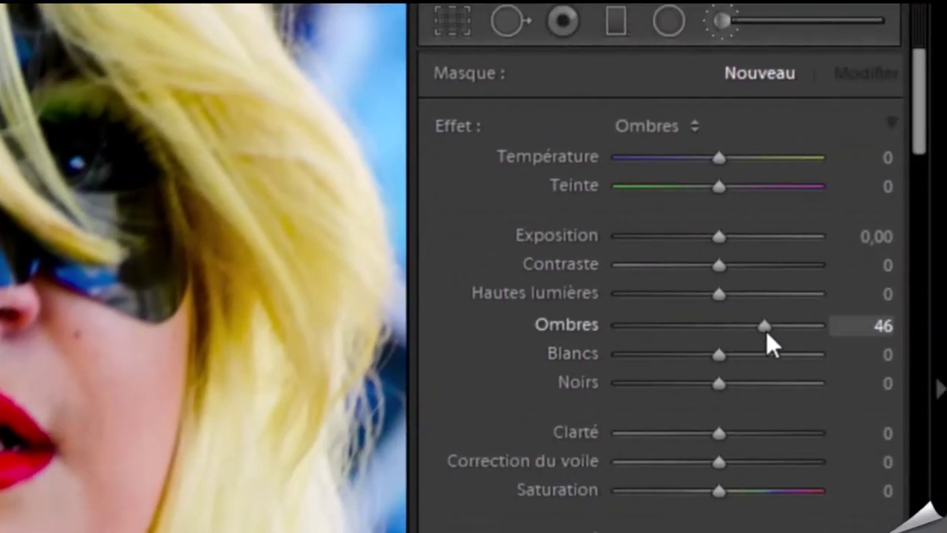
left_click_drag(766, 331, 780, 332)
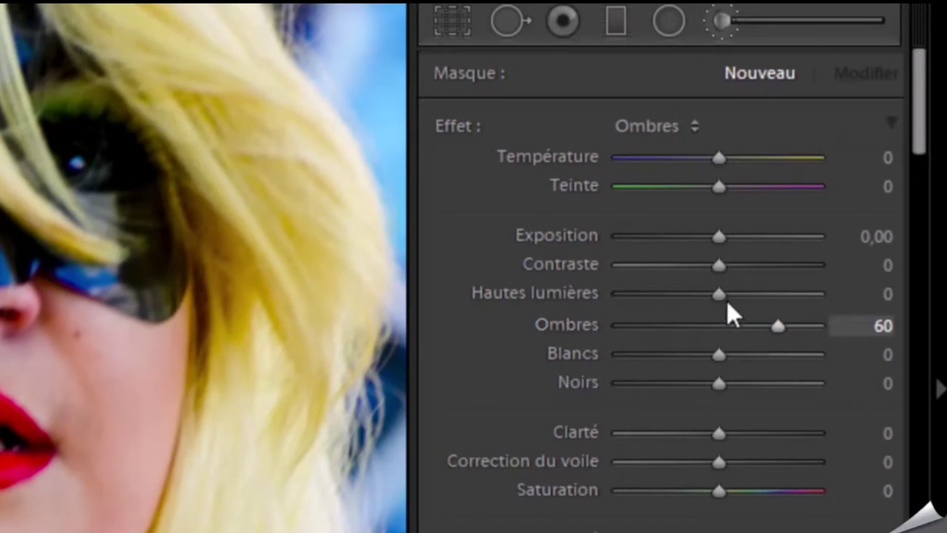
left_click_drag(723, 273, 703, 281)
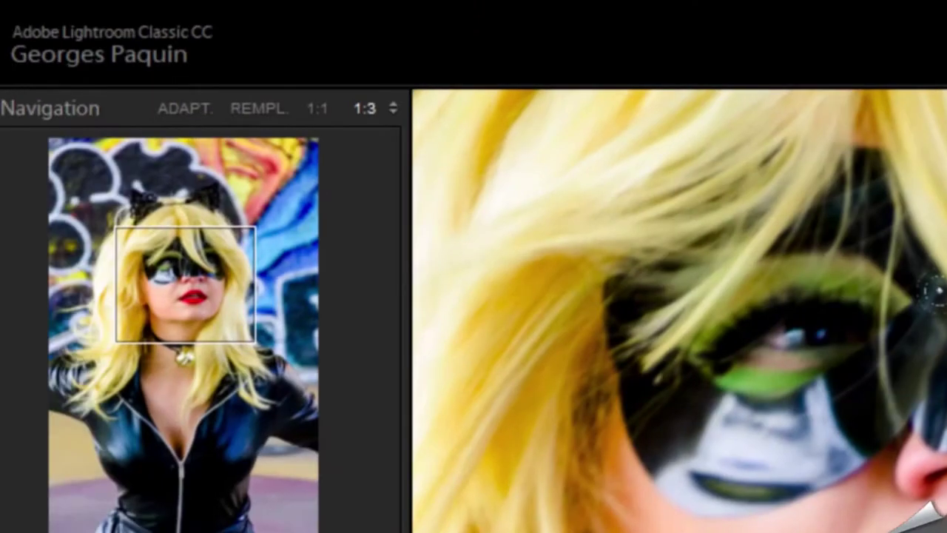
key("h")
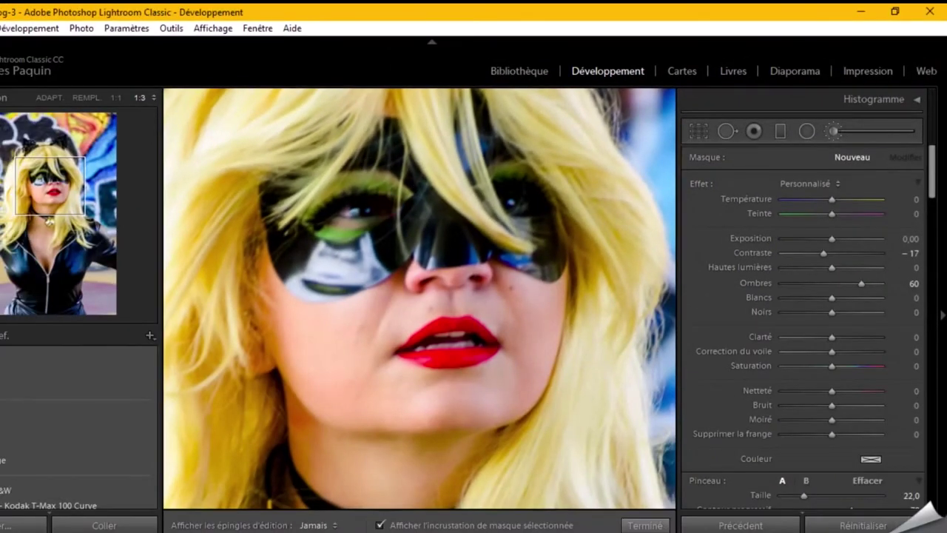
key("o")
key("h")
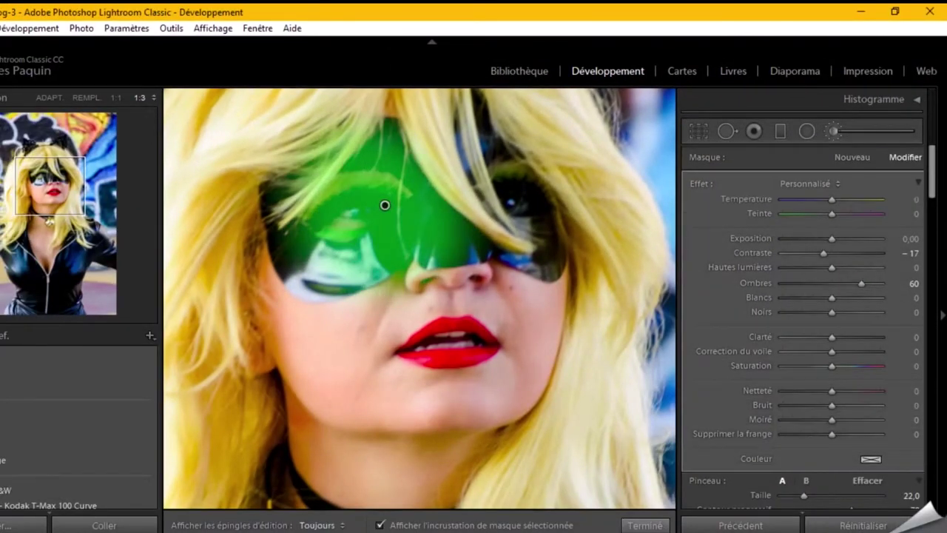
Step: Paint the lift over the eye mask, cheek, lips and chin, then set Contrast −35, Exposure 0.20
left_click_drag(466, 214, 548, 192)
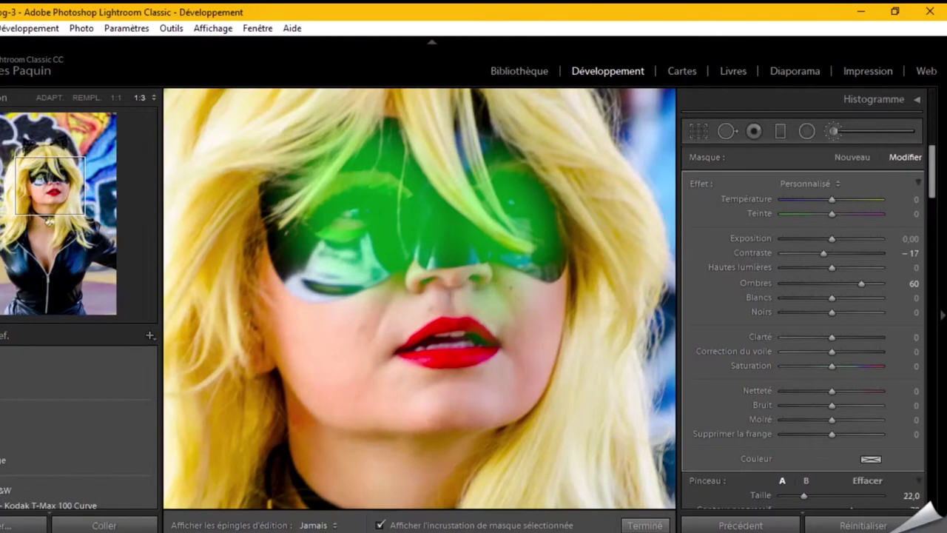
left_click_drag(481, 255, 500, 392)
left_click_drag(554, 270, 451, 359)
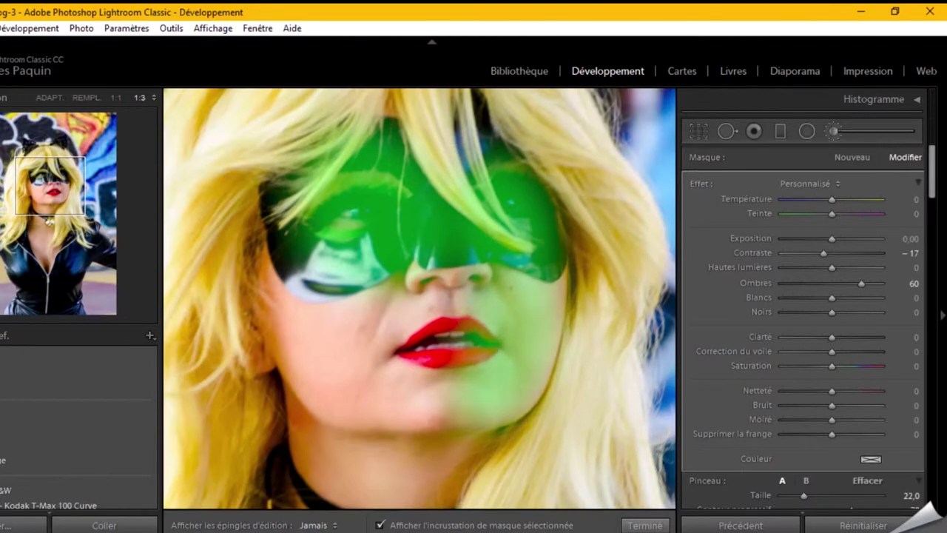
key("h")
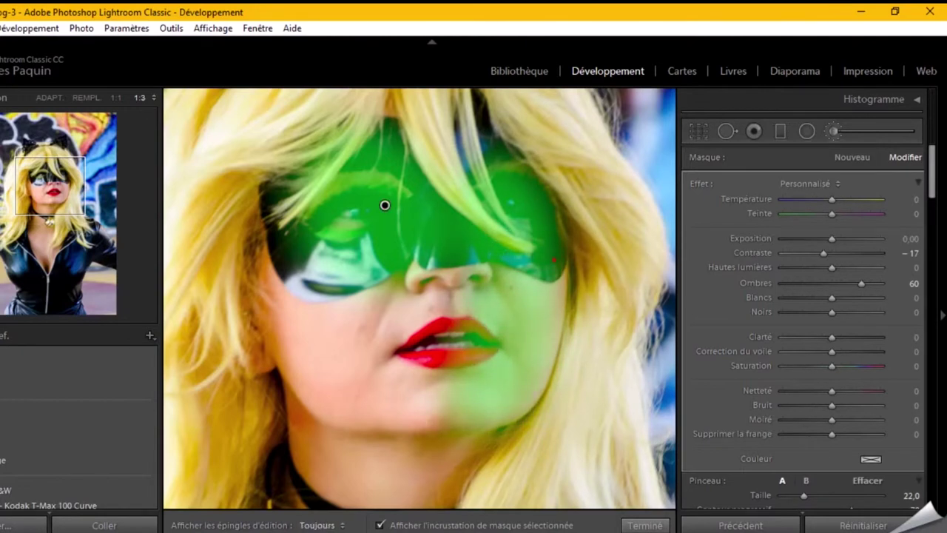
key("h")
key("h")
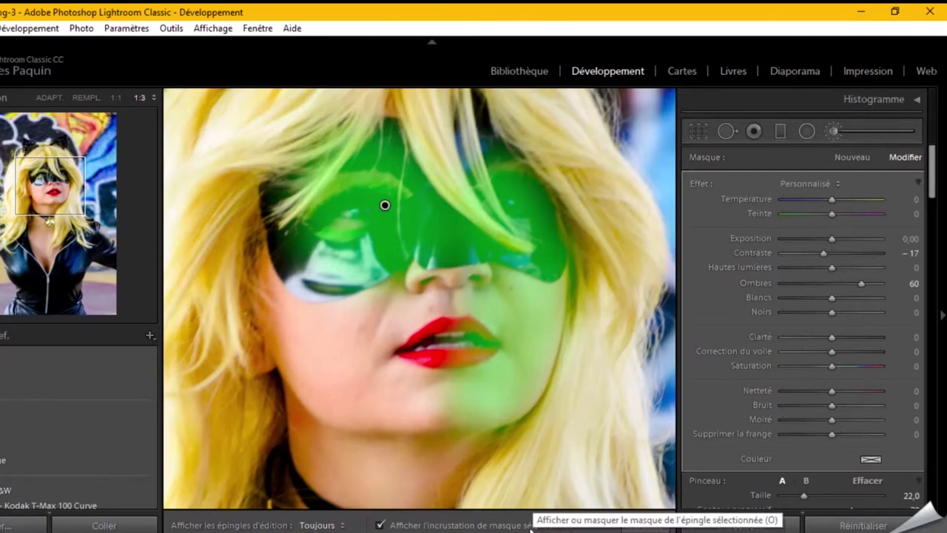
left_click(498, 526)
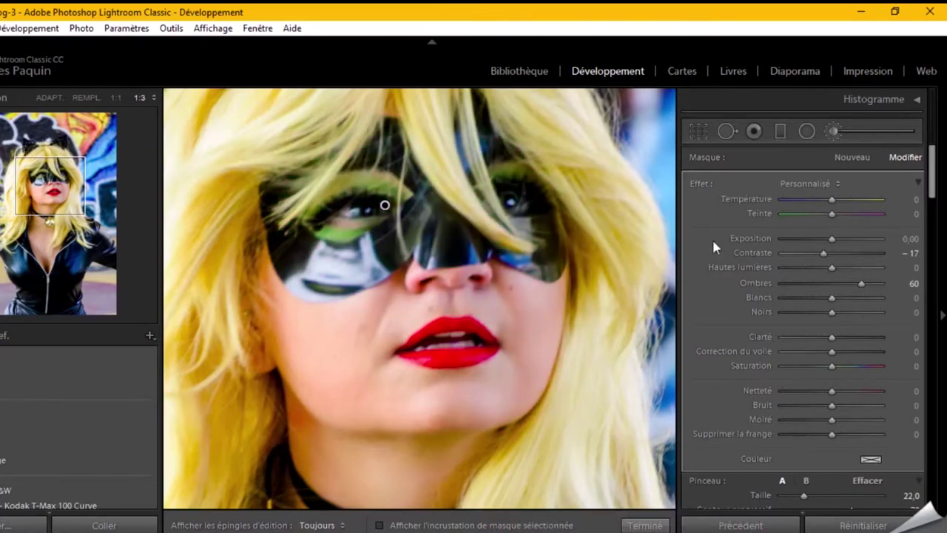
left_click_drag(825, 259, 813, 260)
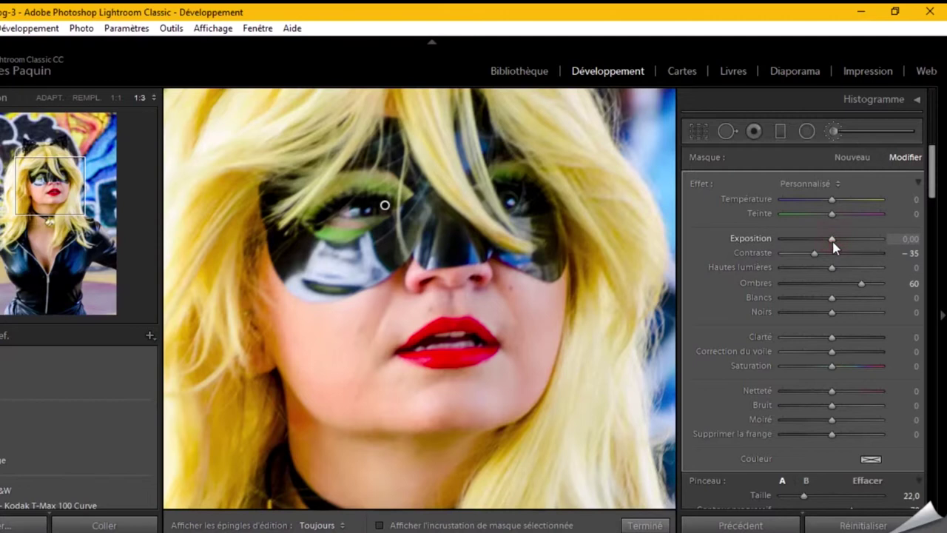
left_click_drag(832, 243, 834, 243)
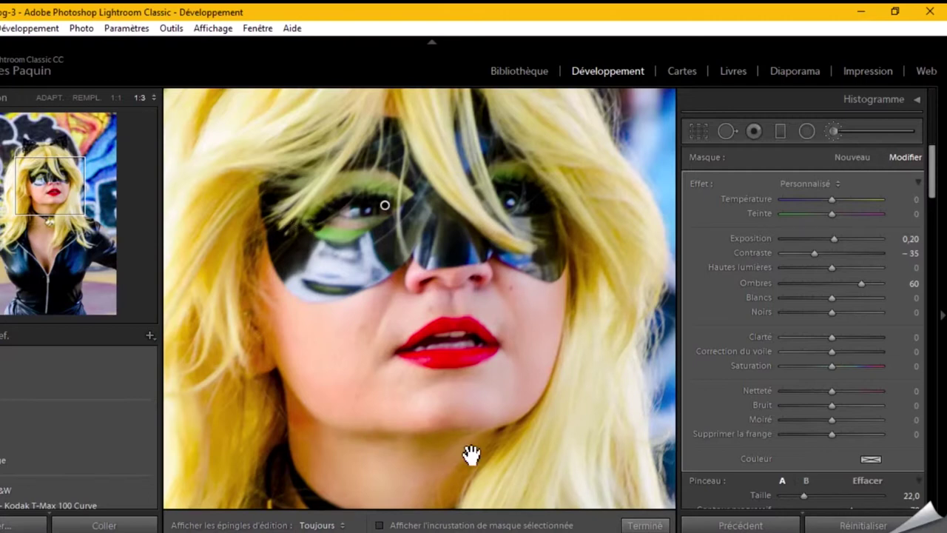
Step: Shrink the brush to 16, paint the chin and neck hair, and finish the adjustment
left_click_drag(467, 455, 475, 264)
key("bracketleft")
key("bracketleft")
key("bracketleft")
key("bracketleft")
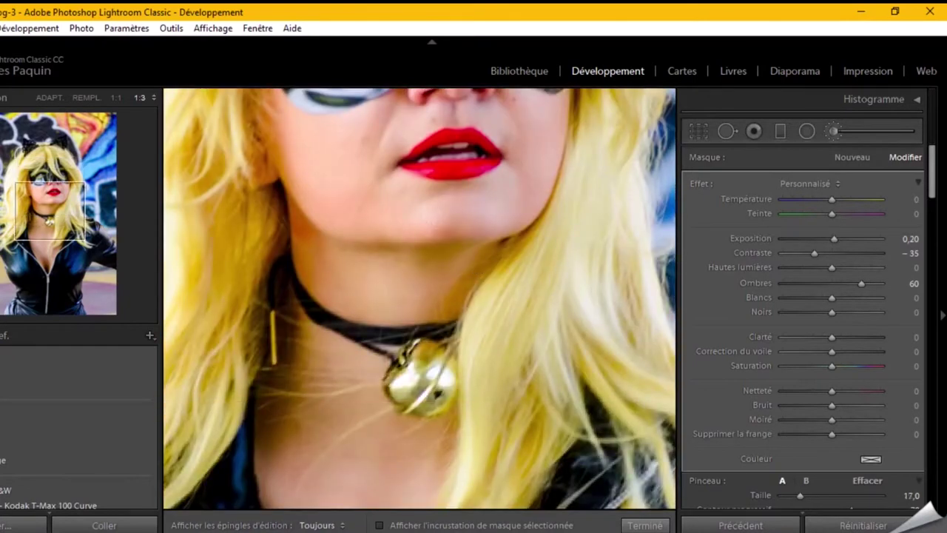
key("bracketleft")
key("bracketleft")
key("h")
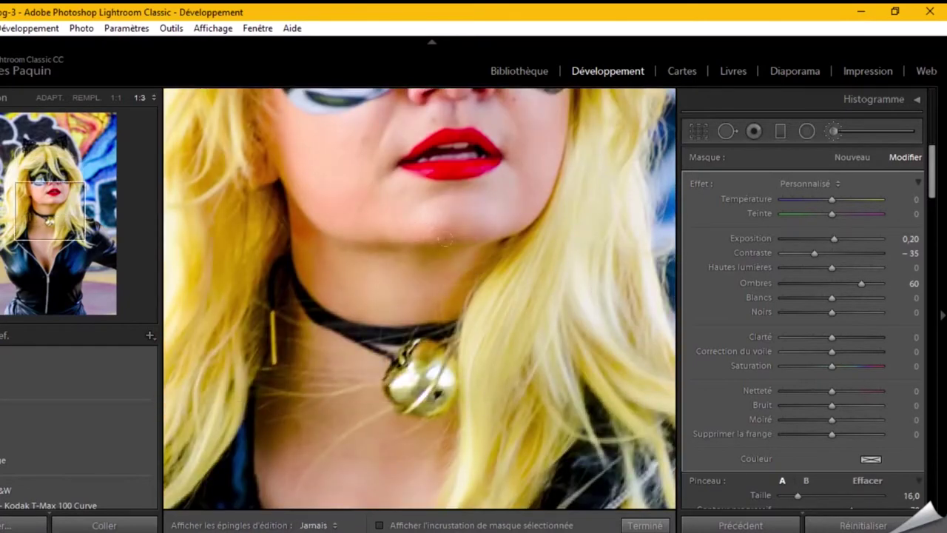
left_click_drag(381, 241, 427, 265)
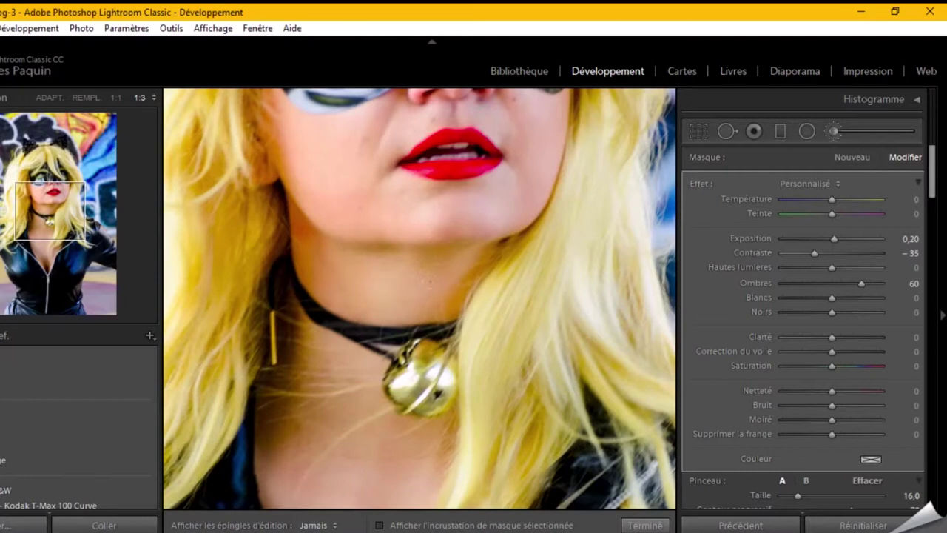
key("h")
key("h")
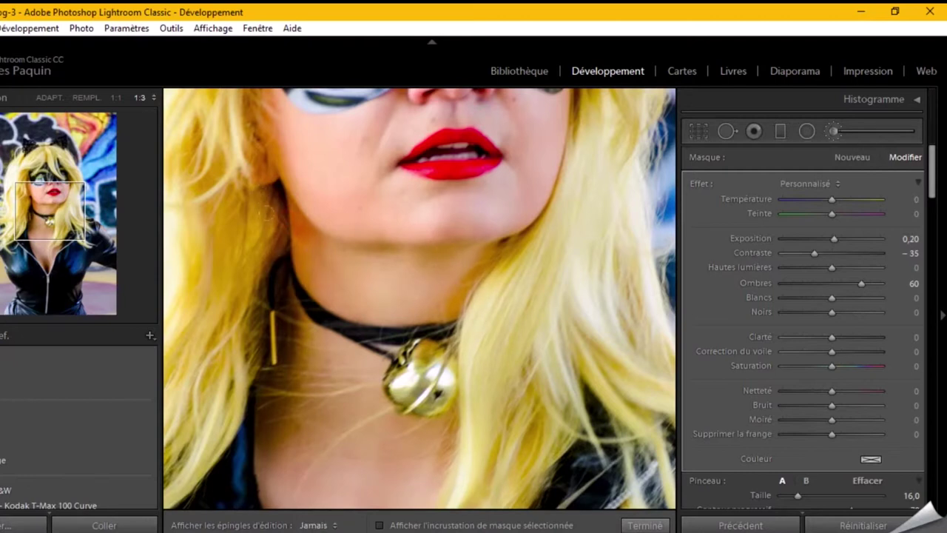
left_click_drag(310, 300, 276, 225)
left_click_drag(284, 310, 266, 407)
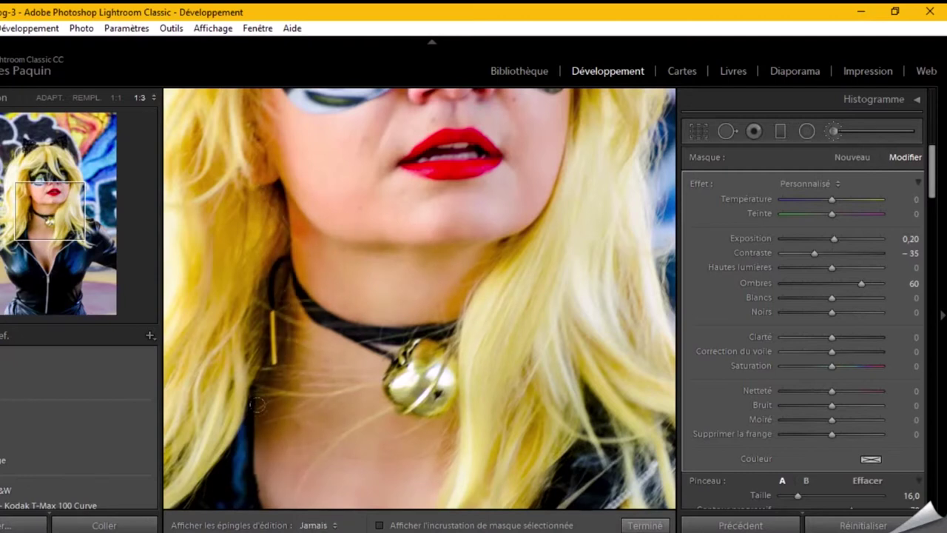
key("h")
left_click(628, 524)
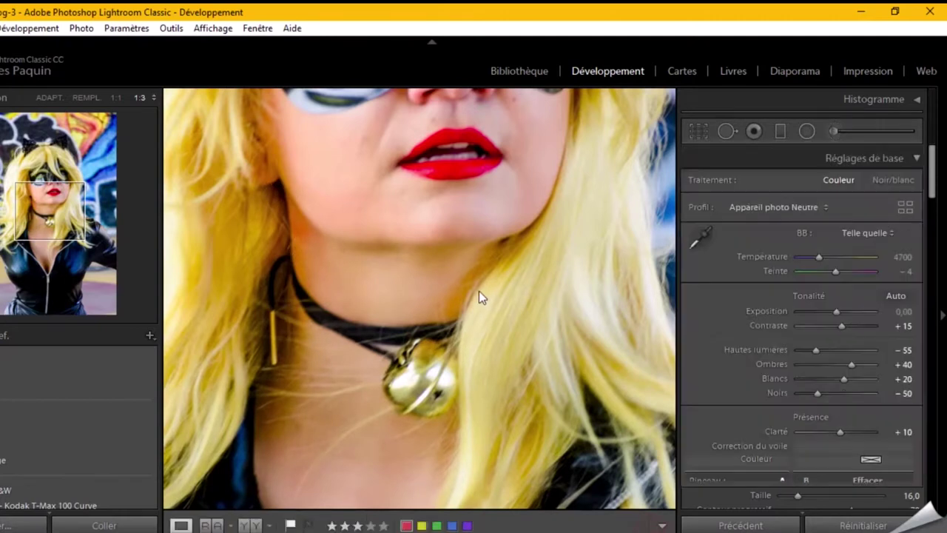
left_click(481, 285)
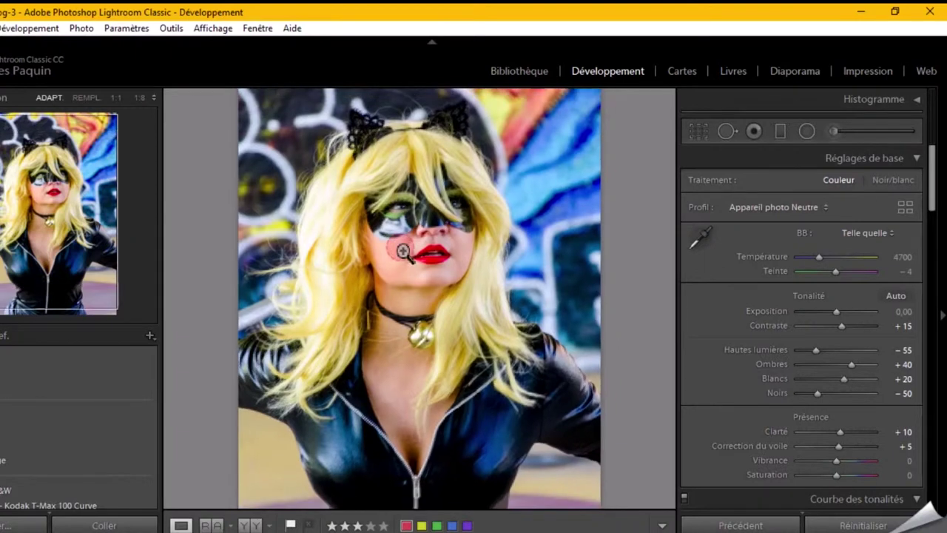
left_click(403, 251)
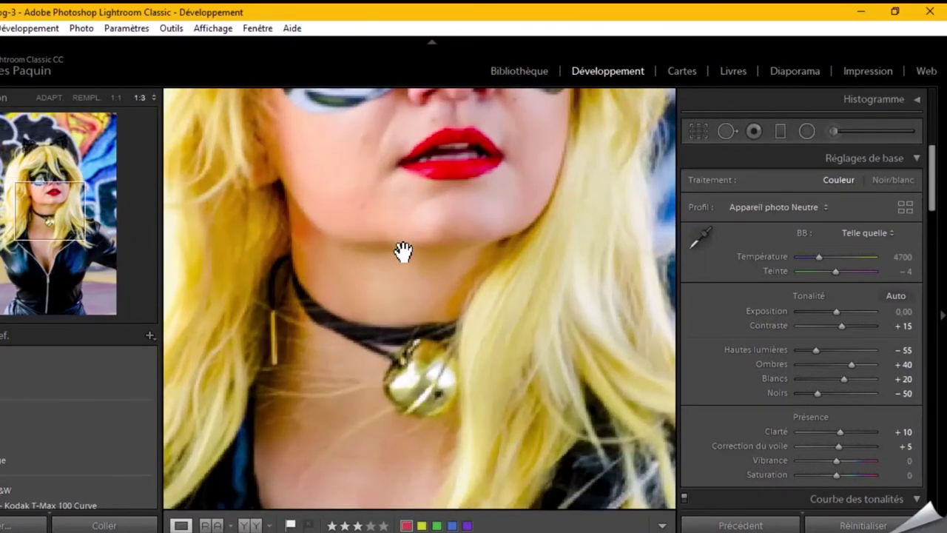
left_click_drag(402, 249, 417, 334)
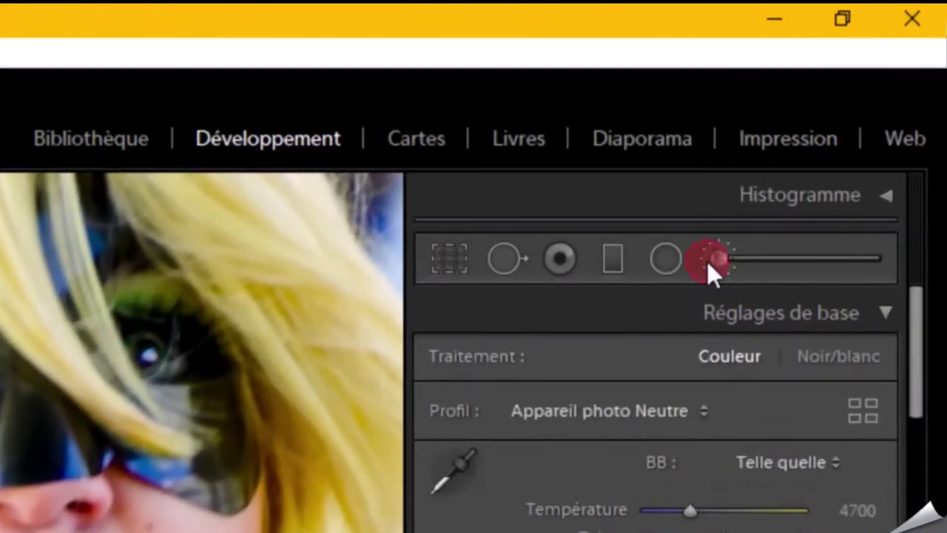
Step: Add a Highlights brush on the cheek beside the mouth, set to about −58, then fit the view
left_click(707, 261)
left_click(651, 361)
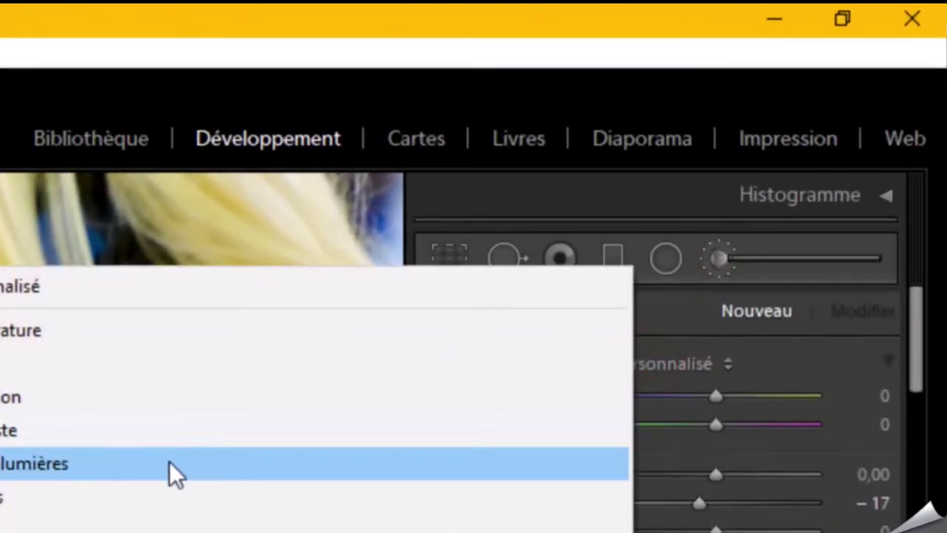
left_click(169, 463)
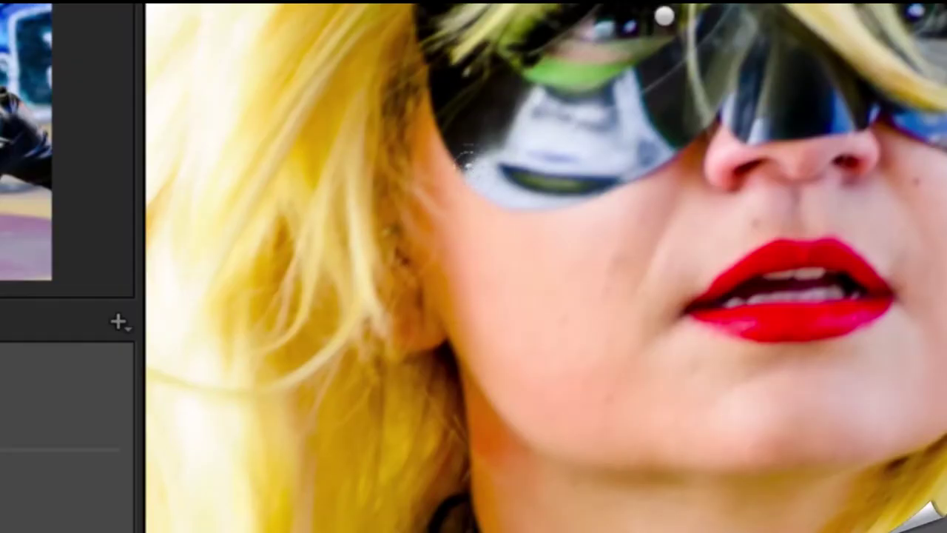
left_click(520, 175)
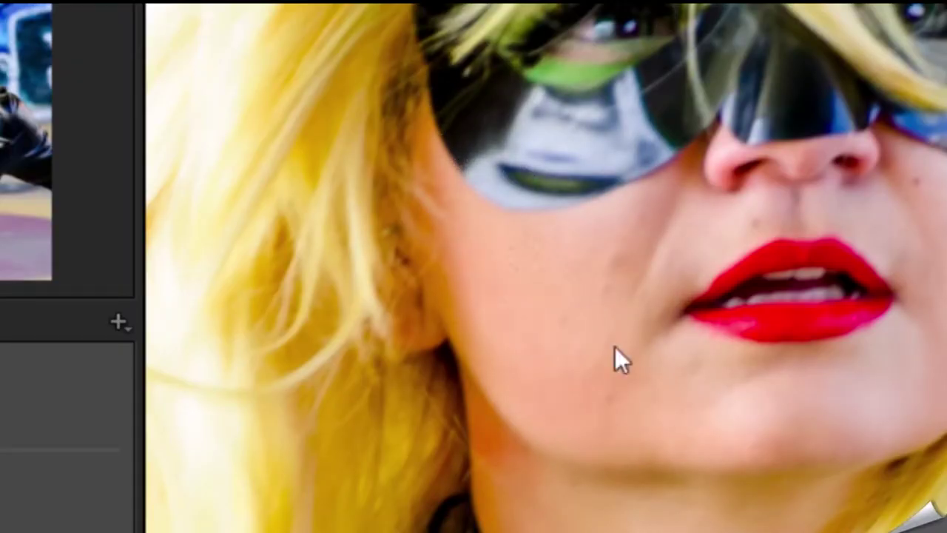
left_click(580, 317)
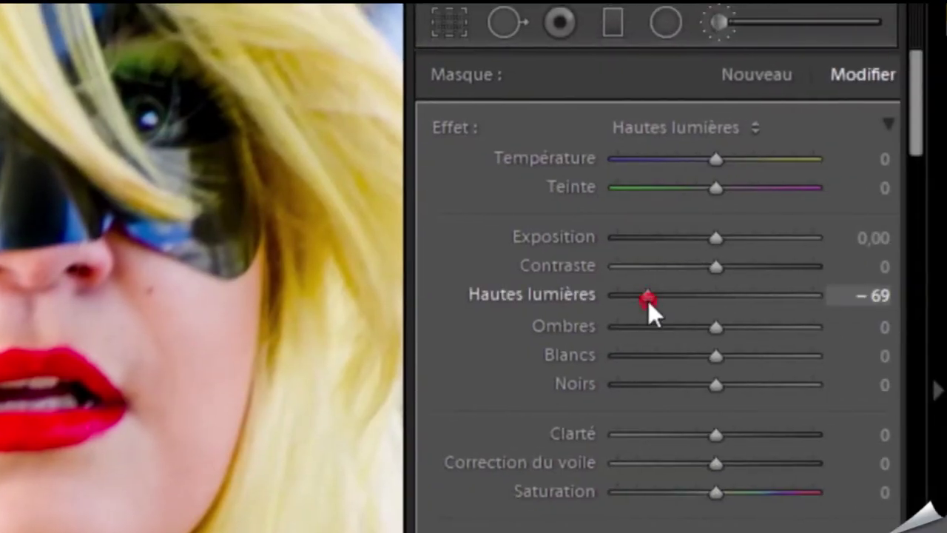
left_click_drag(648, 301, 660, 300)
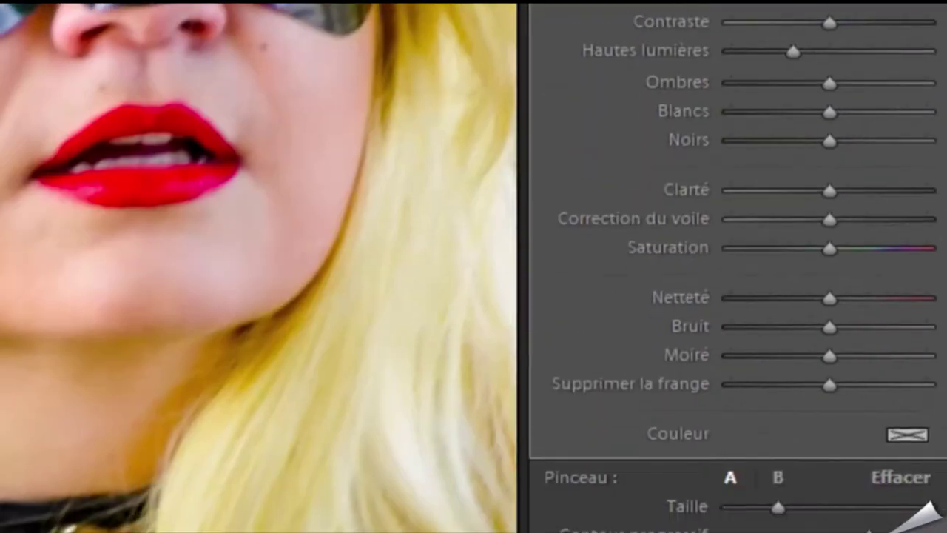
key("h")
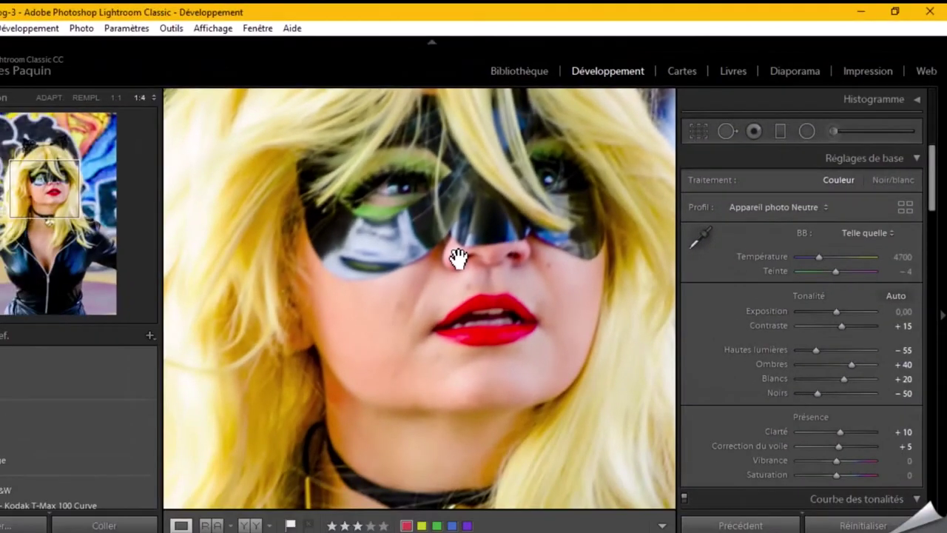
left_click(454, 254)
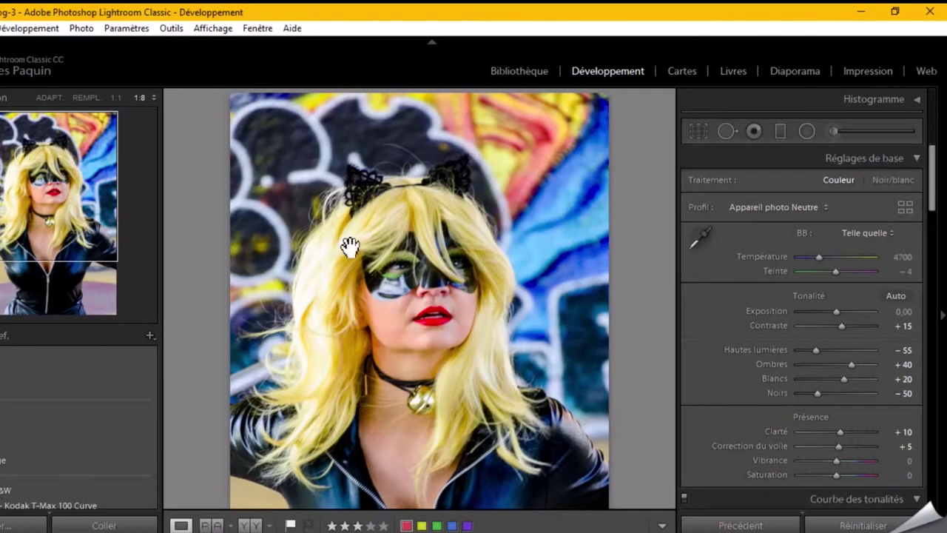
Step: Add a face brush adjustment with Exposure −0.20 and Highlights −69, then close the brush
left_click(326, 286)
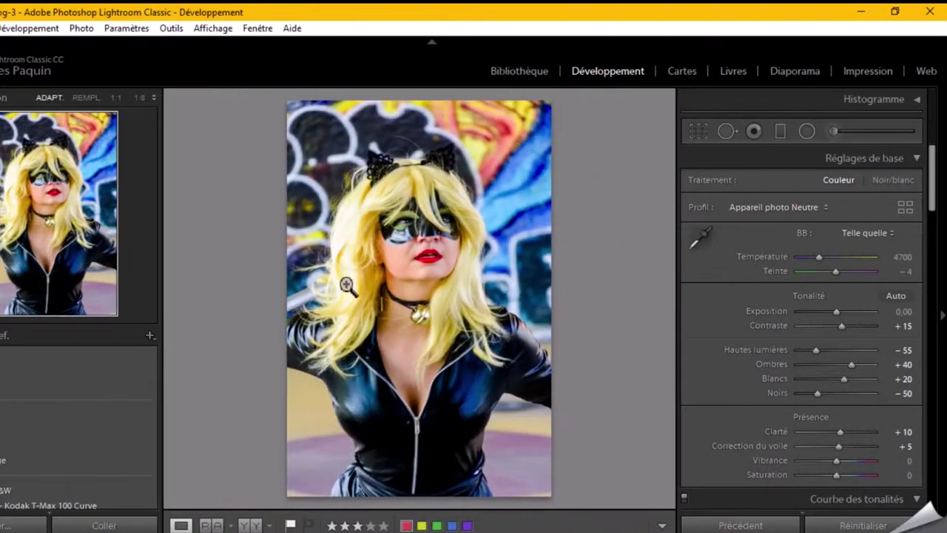
left_click(346, 227)
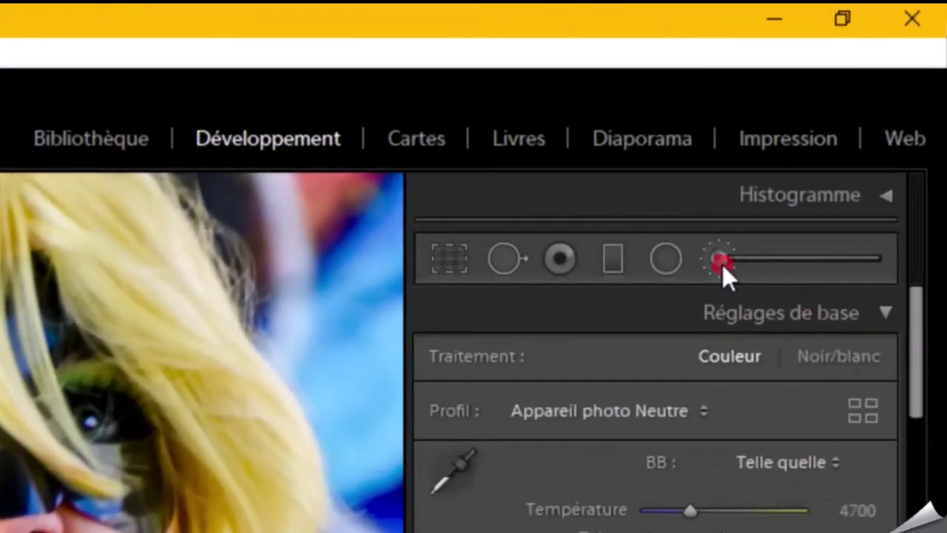
left_click(722, 264)
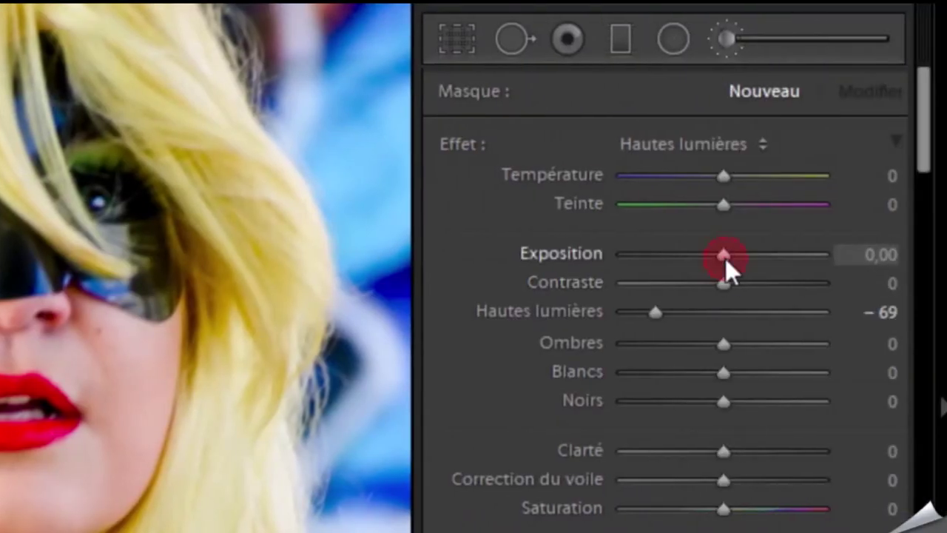
left_click_drag(833, 255, 827, 257)
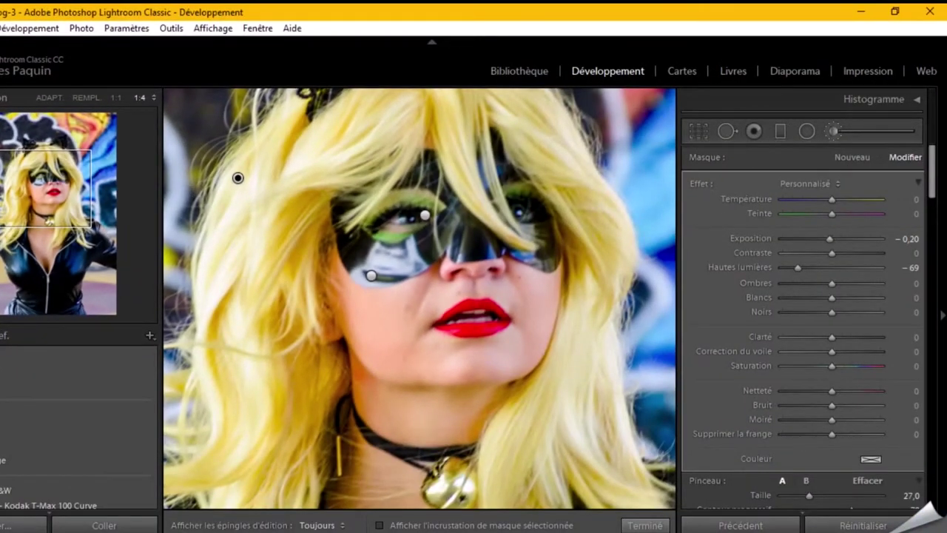
key("h")
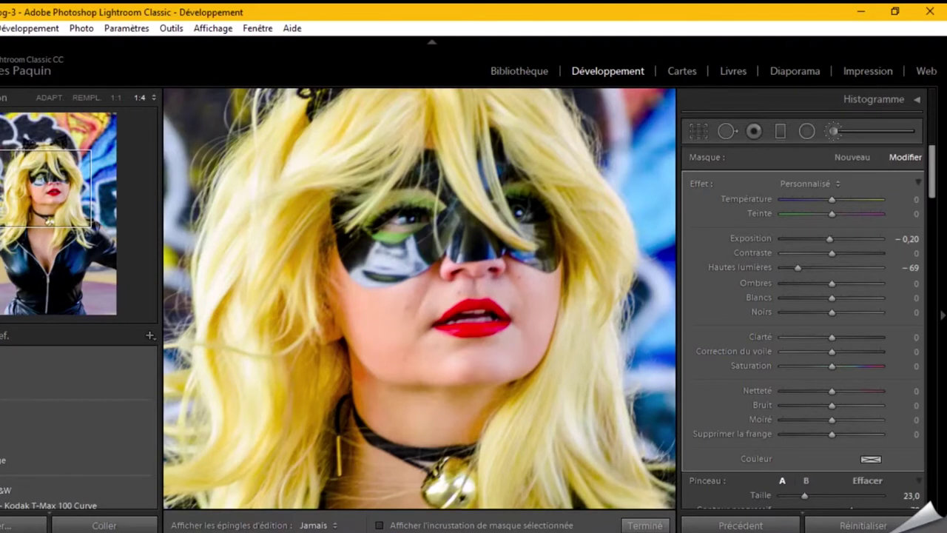
key("h")
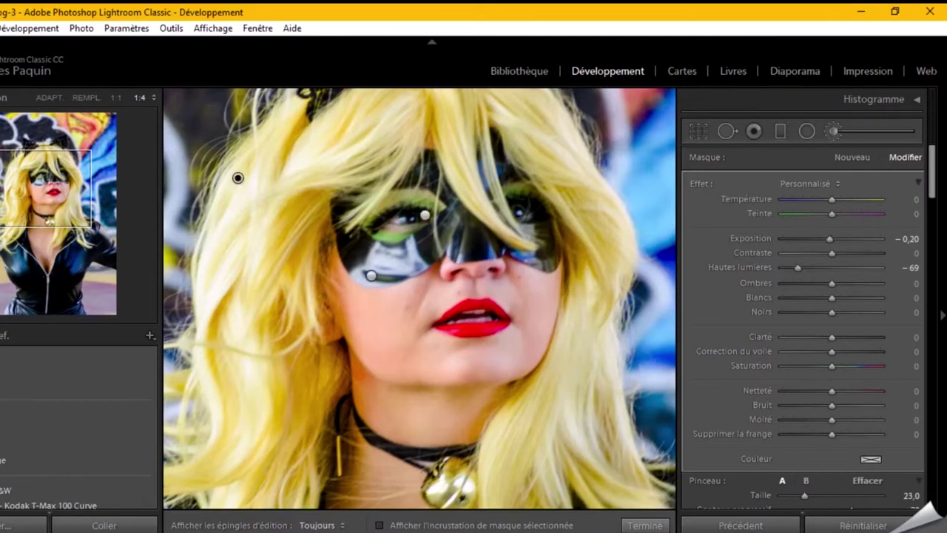
left_click(645, 525)
left_click(556, 382)
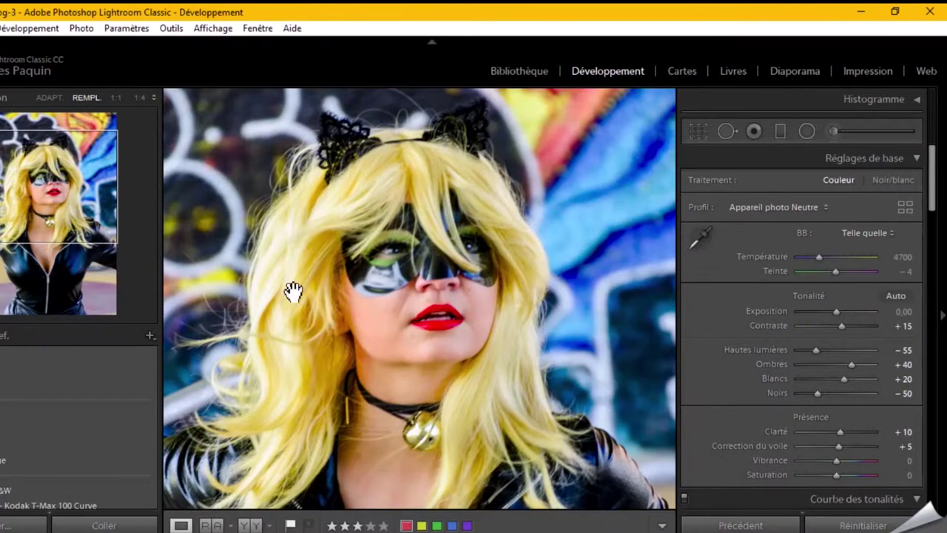
Step: Zoom to 1:4 on the suit's chest and start a Saturation-effect brush
left_click(49, 99)
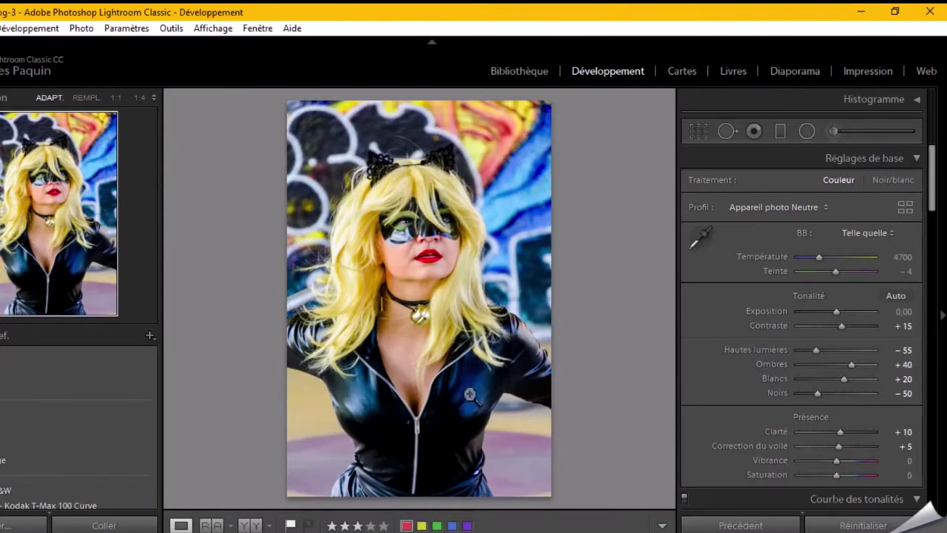
left_click(455, 494)
left_click(469, 435)
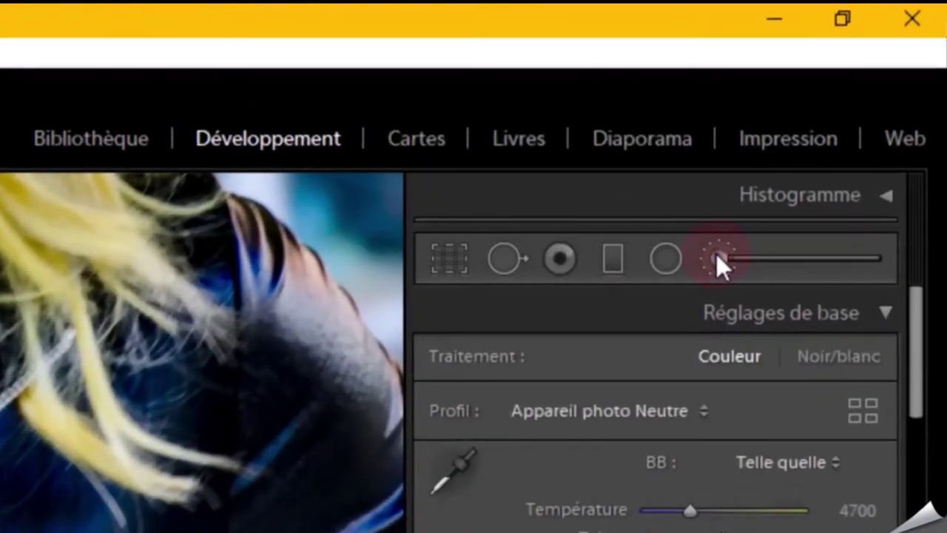
left_click(717, 253)
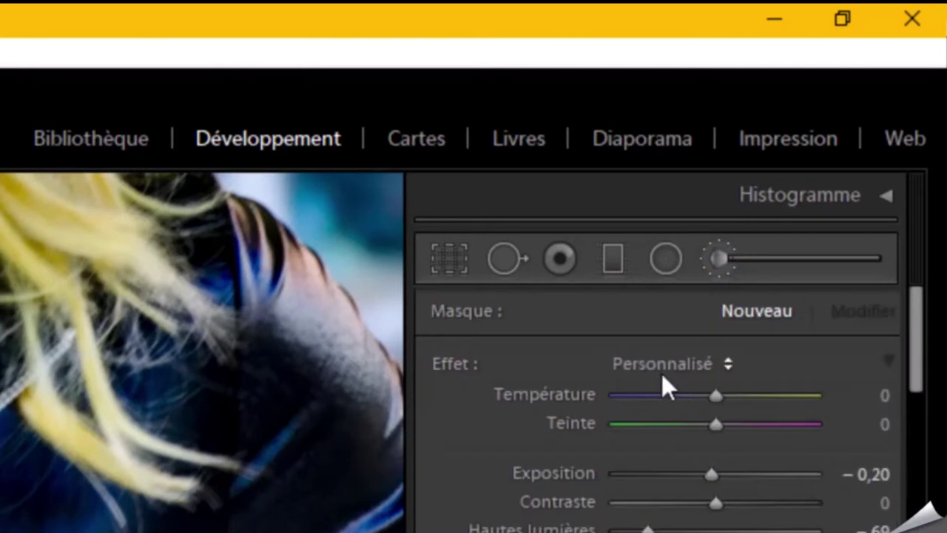
left_click(666, 366)
left_click(513, 341)
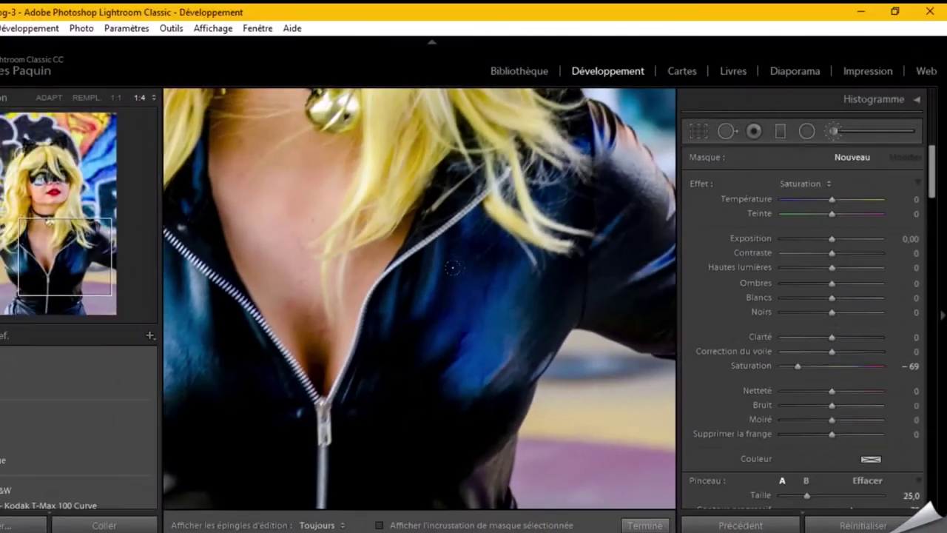
Step: Paint Saturation −77 over the blue sheen on the leather suit and finish the brush
key("h")
left_click_drag(495, 249, 435, 298)
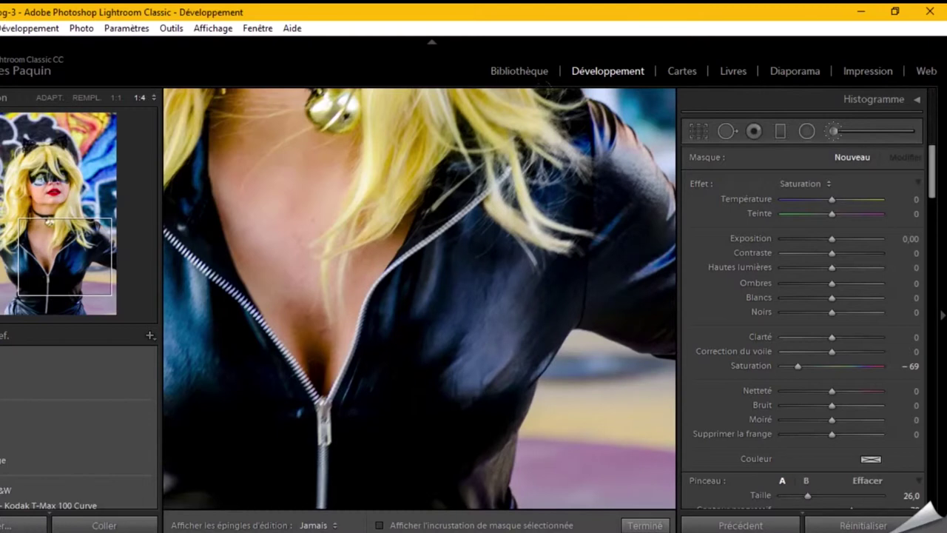
left_click_drag(476, 333, 543, 193)
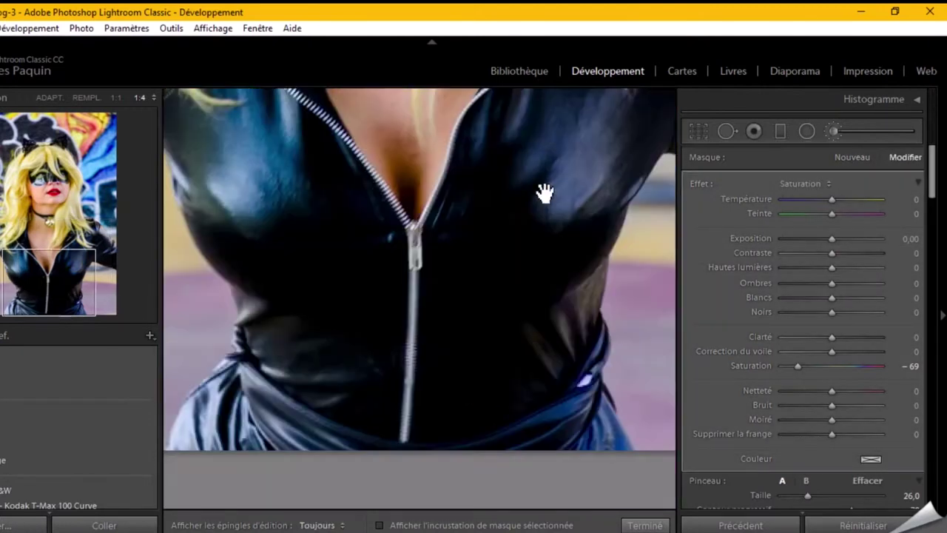
key("h")
scroll(554, 387, "down", 1)
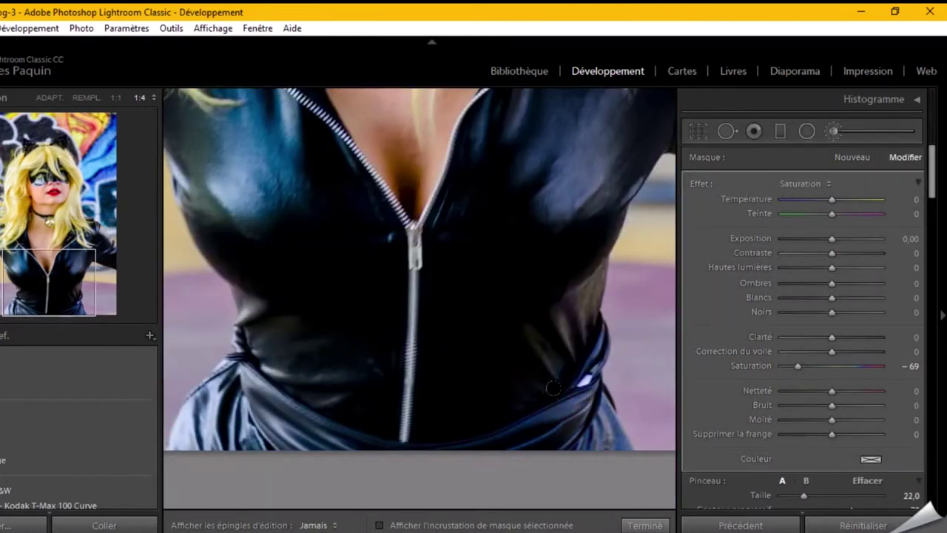
key("h")
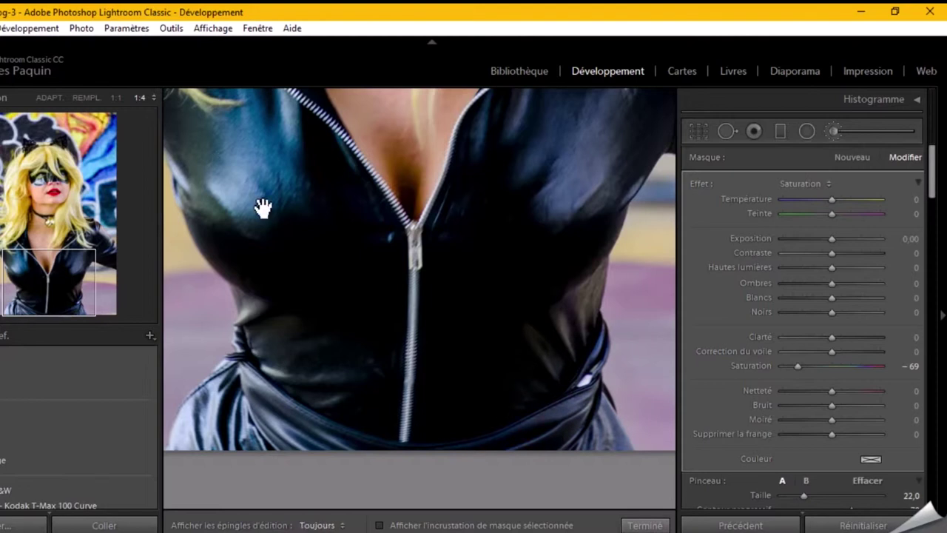
left_click_drag(262, 205, 360, 334)
key("h")
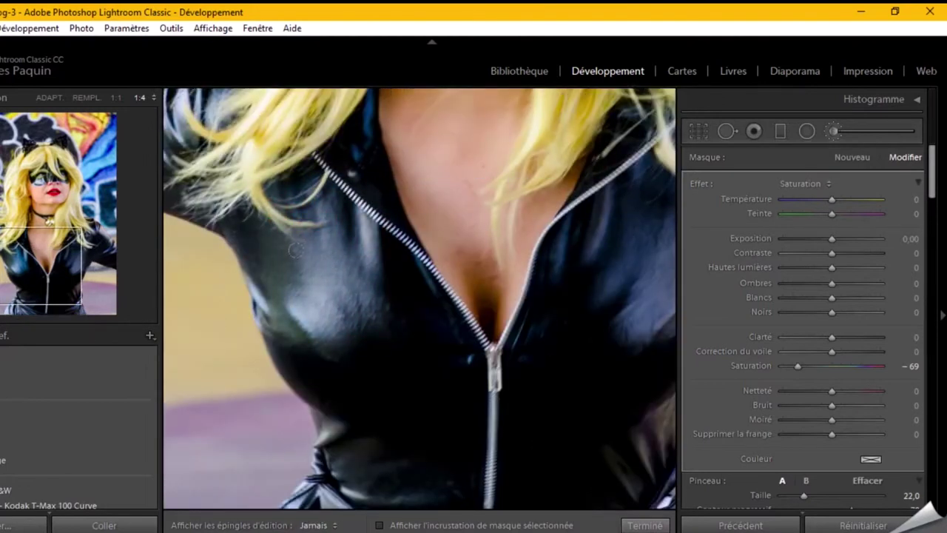
key("h")
left_click(793, 366)
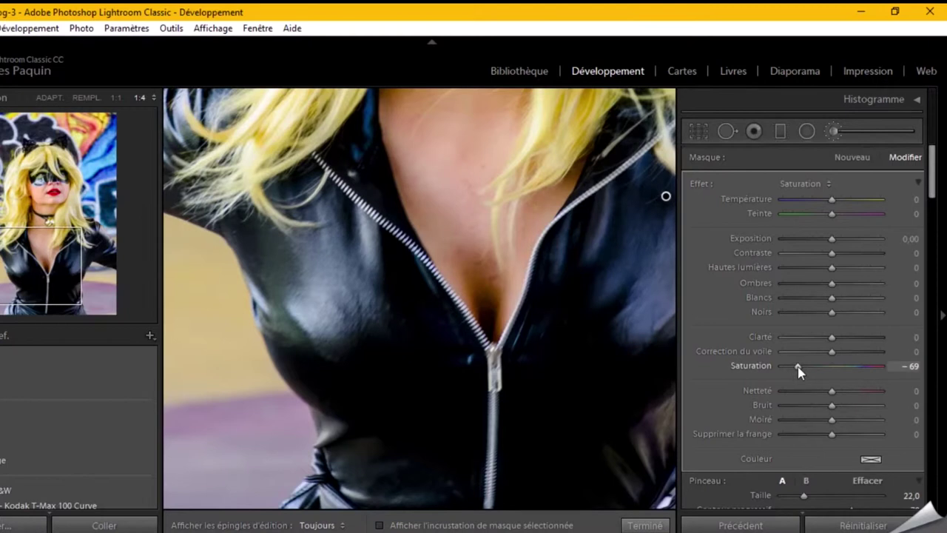
key("k")
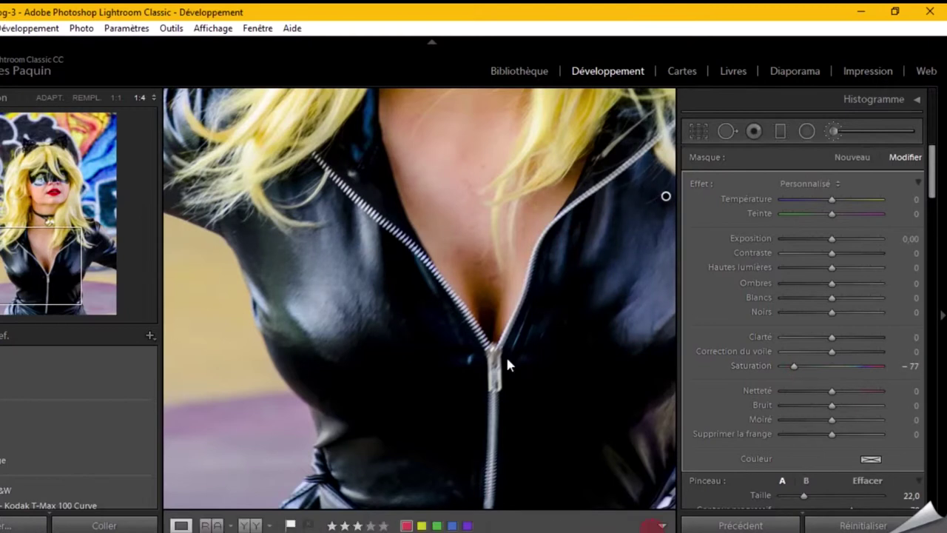
left_click(505, 348)
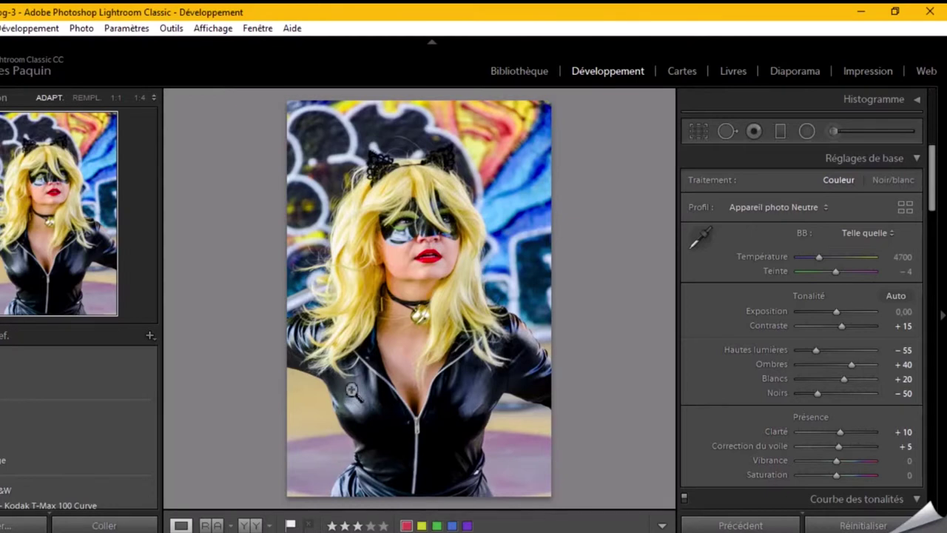
Step: Zoom onto the suit's chest and set up a brush with Blacks −78 and Exposure −0.20
left_click(352, 390)
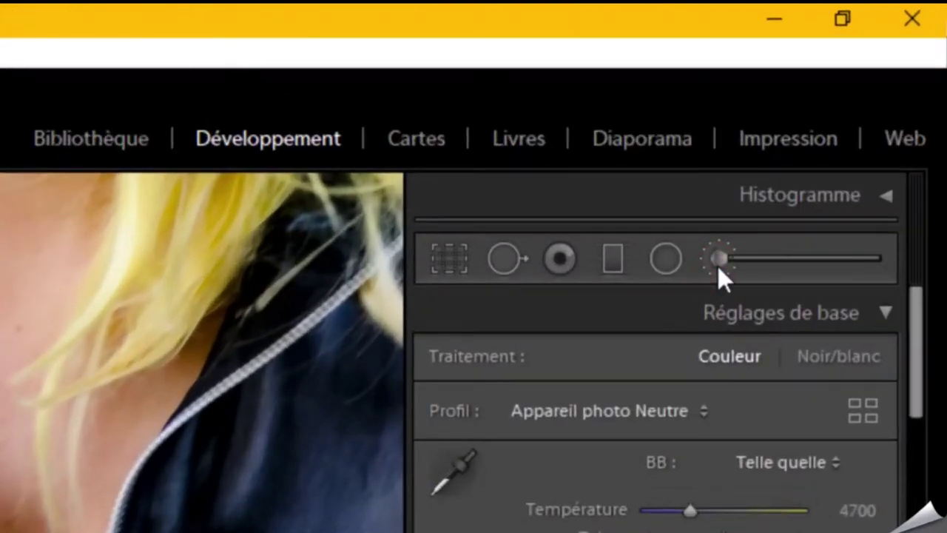
left_click(718, 266)
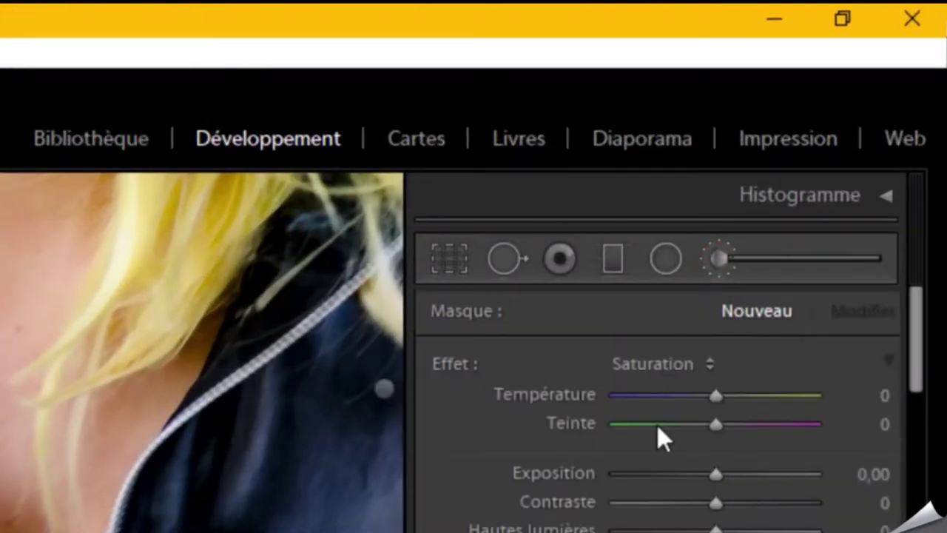
left_click(648, 366)
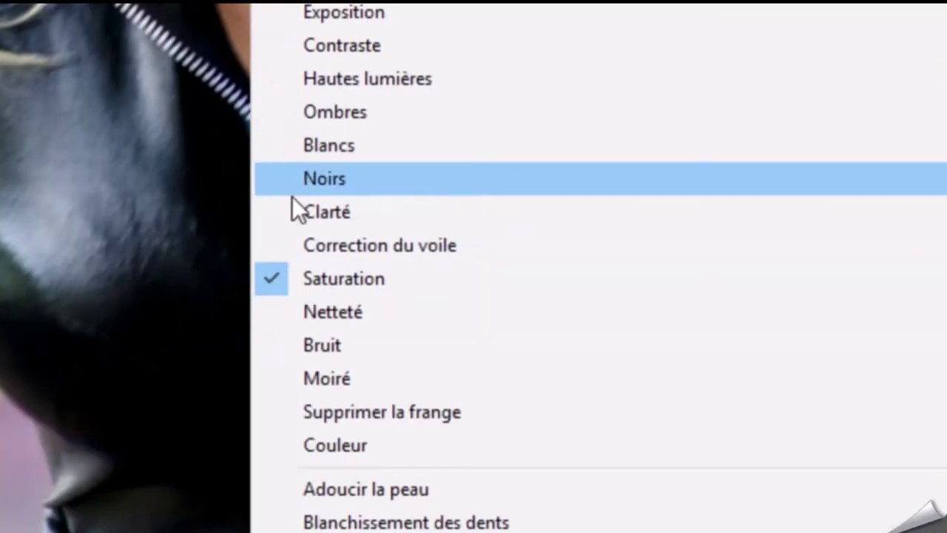
left_click(355, 180)
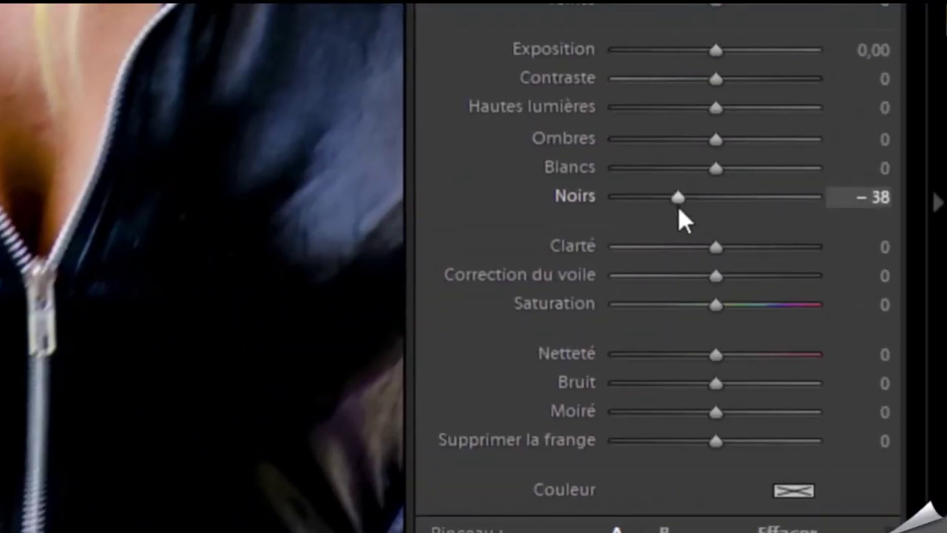
left_click_drag(672, 205, 669, 207)
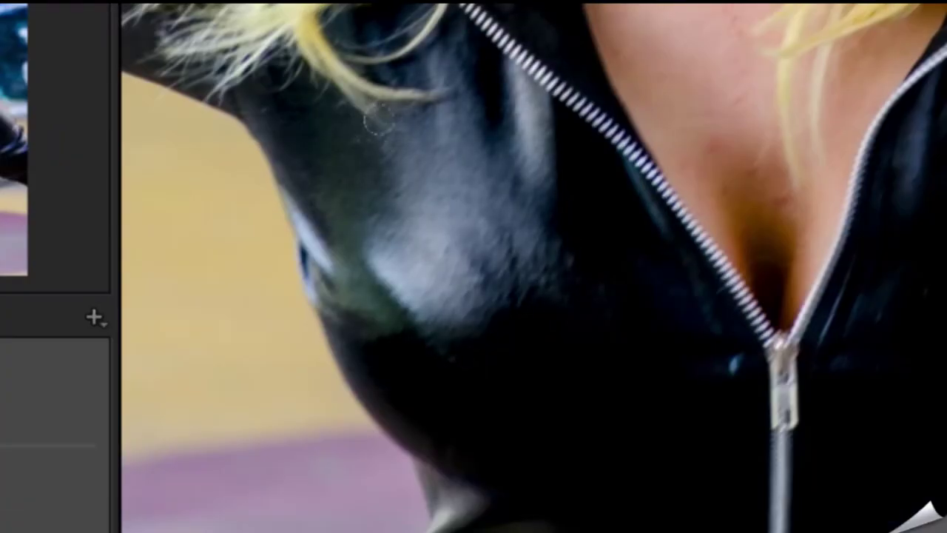
key("h")
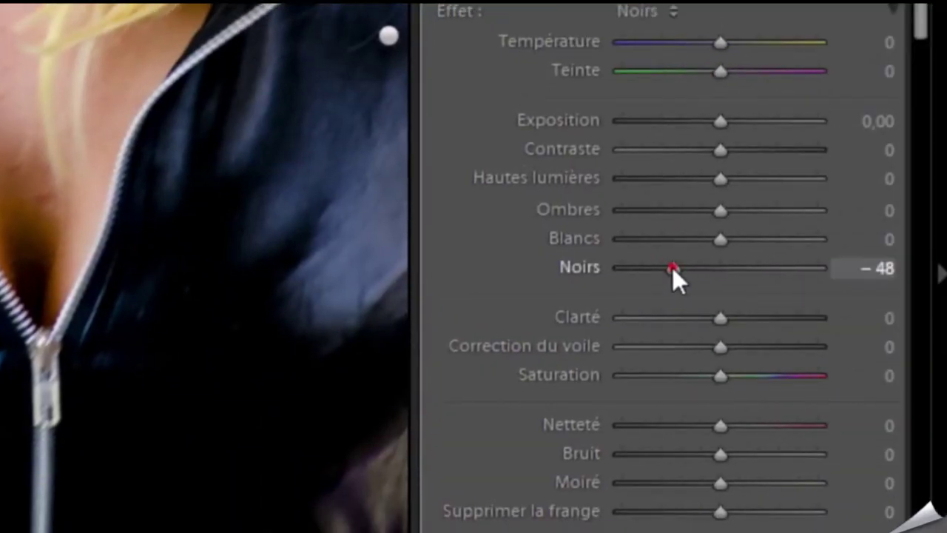
left_click_drag(673, 267, 642, 290)
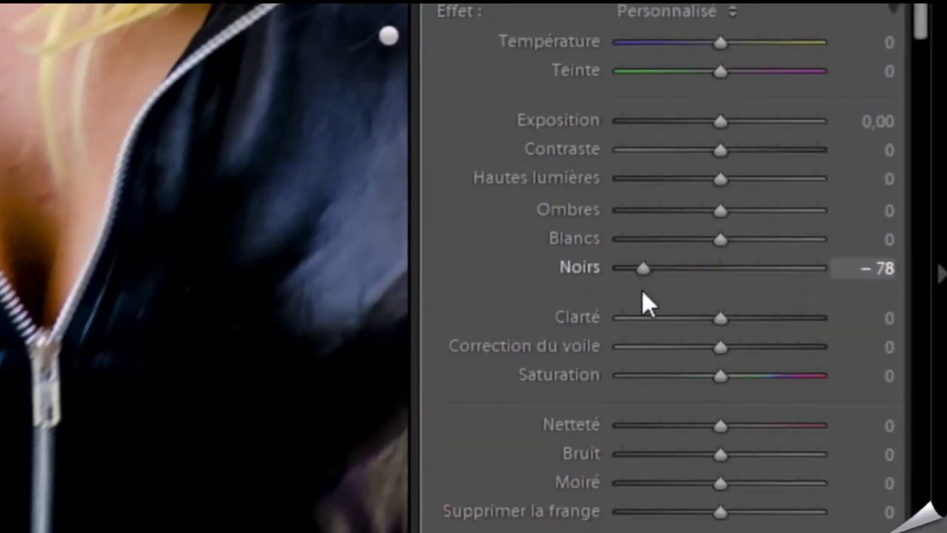
left_click(723, 122)
key("Down")
key("Down")
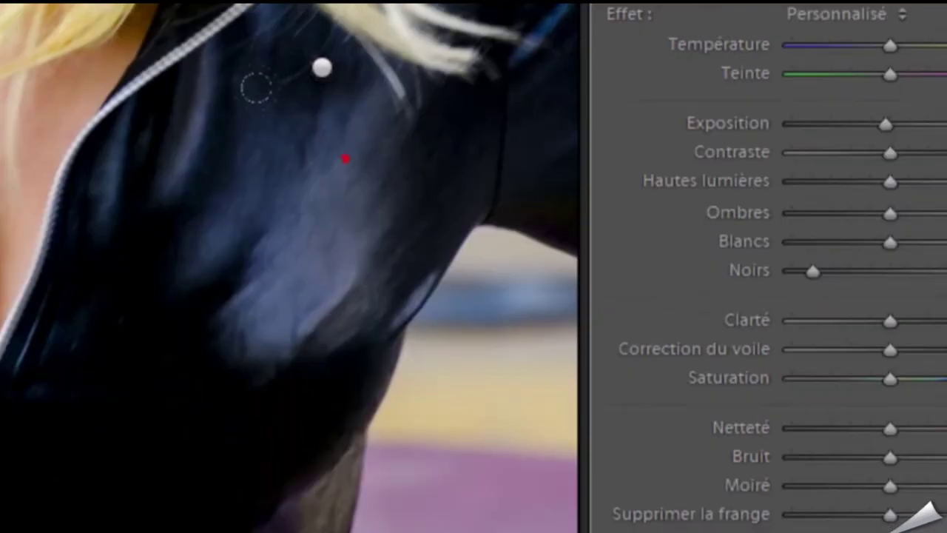
Step: Paint the darkening over the suit's bluish highlights and finish, showing the full portrait
mouse_move(290, 84)
left_mouse_down()
mouse_move(215, 59)
mouse_move(200, 131)
mouse_move(256, 220)
left_mouse_up()
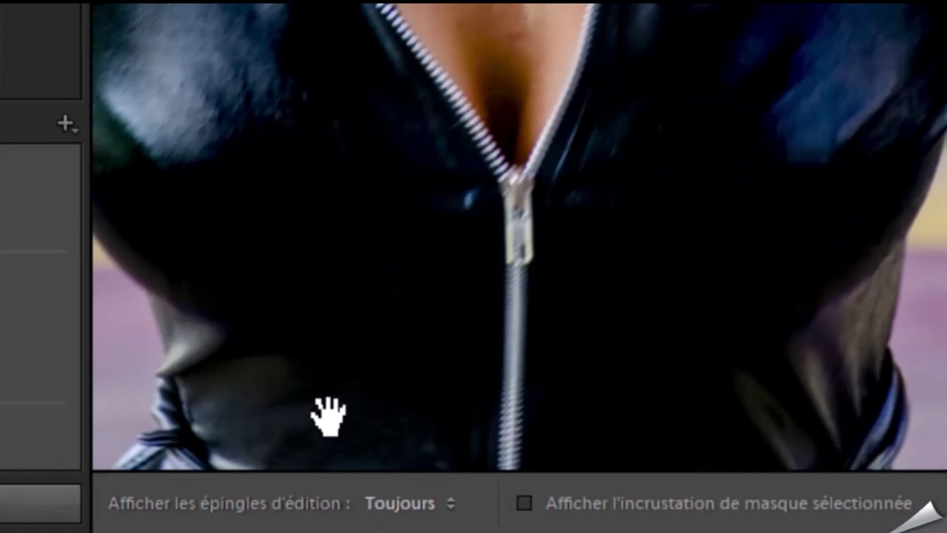
left_click_drag(328, 412, 596, 141)
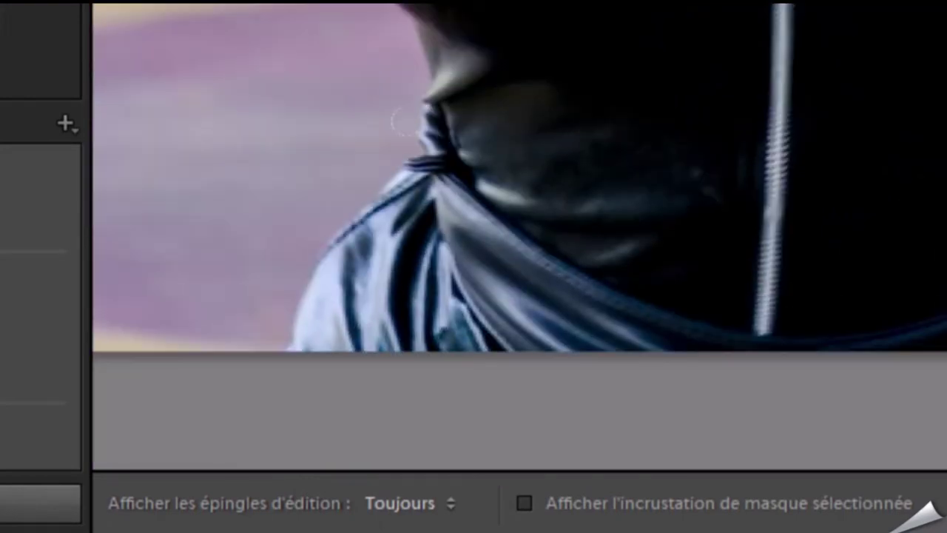
key("h")
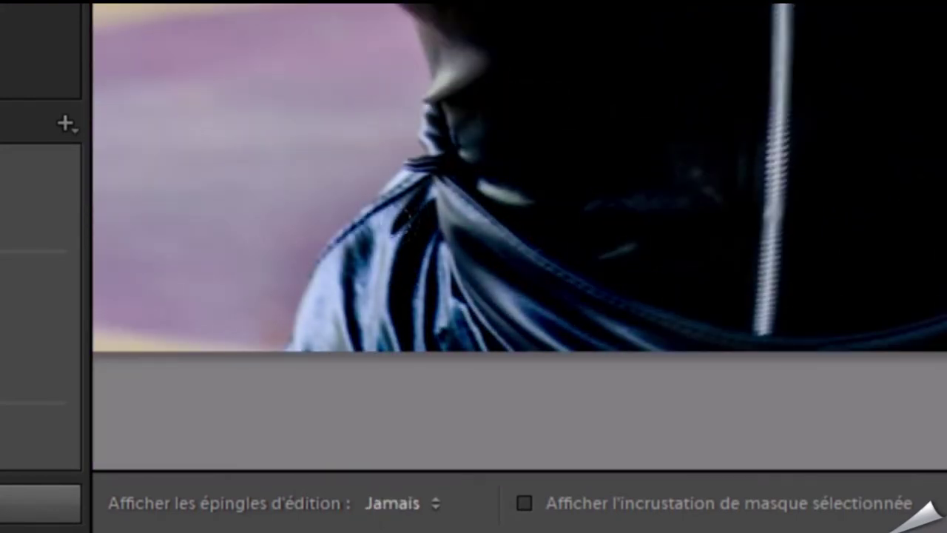
key("h")
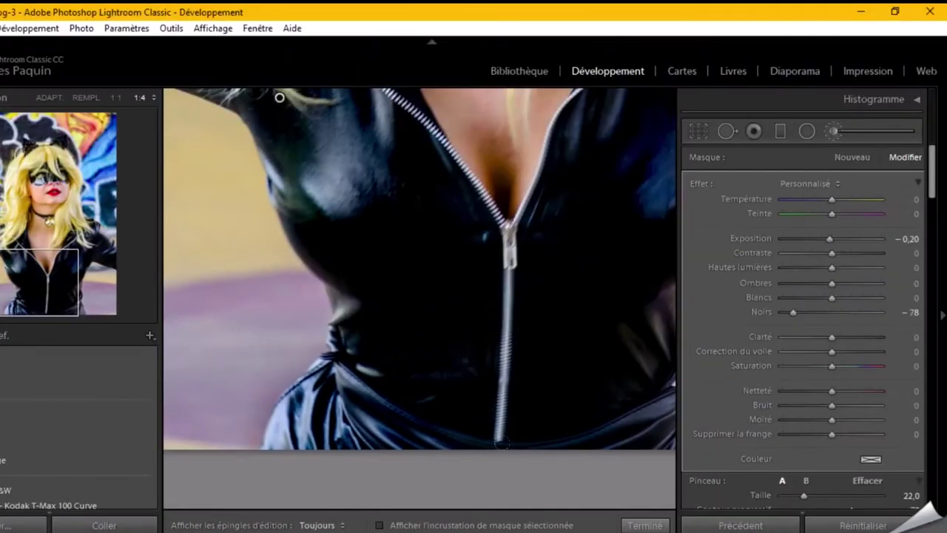
left_click(637, 526)
left_click(548, 271)
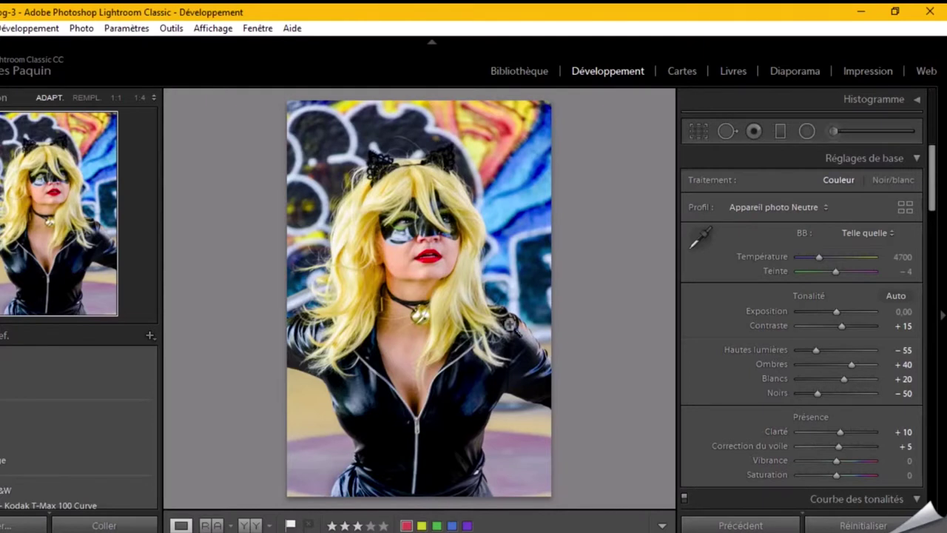
Step: Zoom to 1:4 on the model's face and reposition the view to frame it
left_click(408, 259)
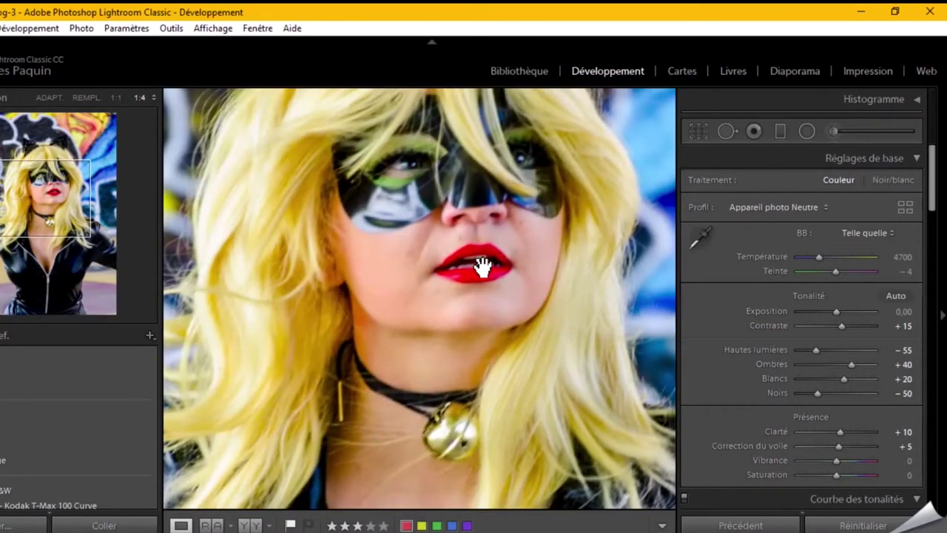
mouse_move(482, 266)
left_mouse_down()
mouse_move(448, 286)
mouse_move(445, 299)
left_mouse_up()
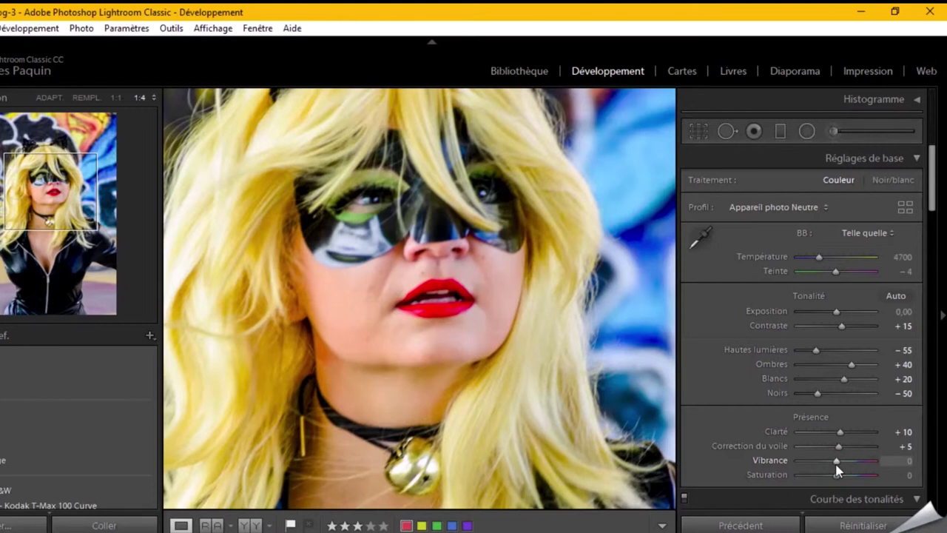
Step: Lower Vibrance to -20 with Saturation left at 0, then fit the whole photo in view
key("Down")
key("Down")
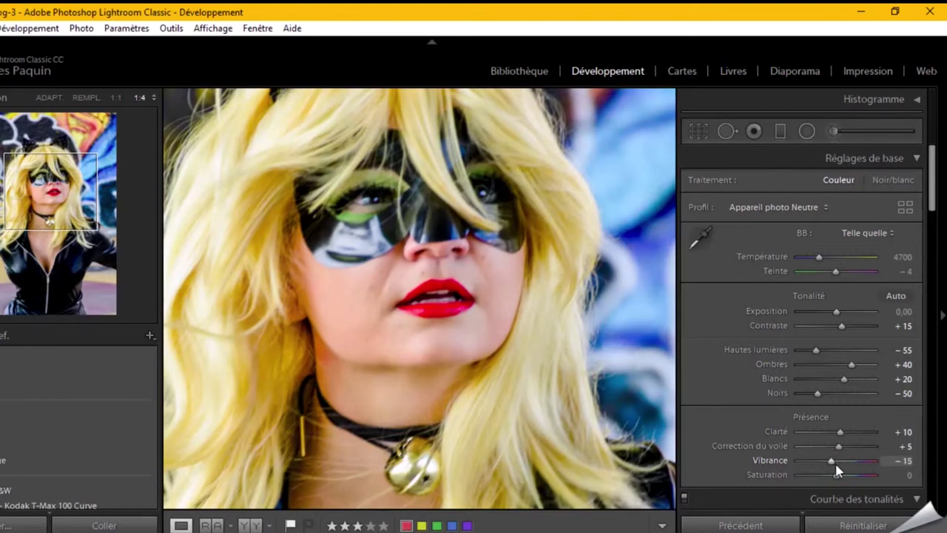
key("Down")
key("Down")
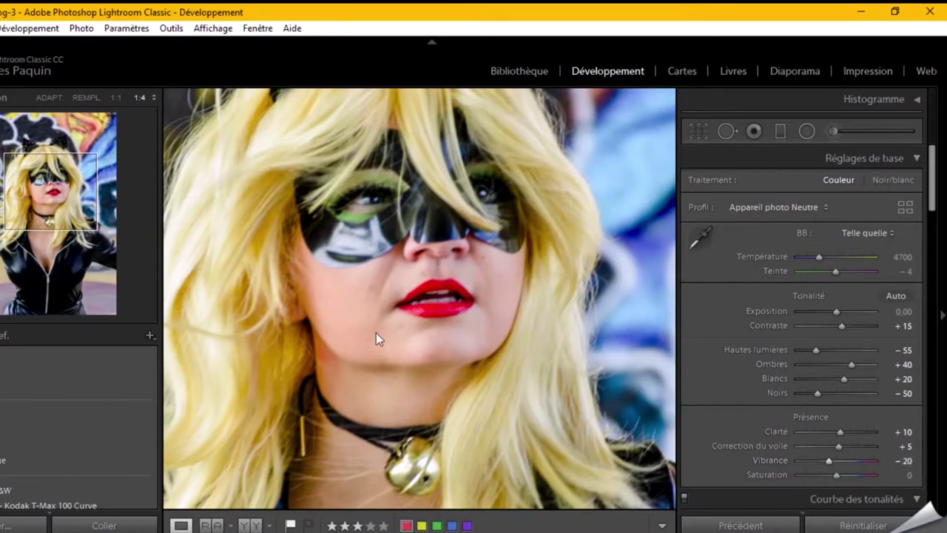
left_click(356, 295)
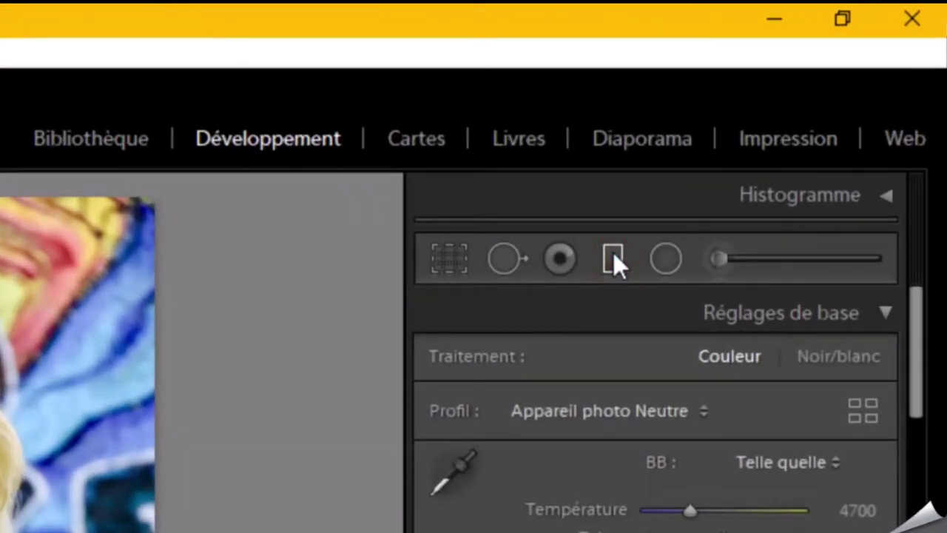
Step: Add an Exposure -2,15 graduated filter over the upper portrait and show its mask overlay
left_click(614, 259)
left_click(644, 363)
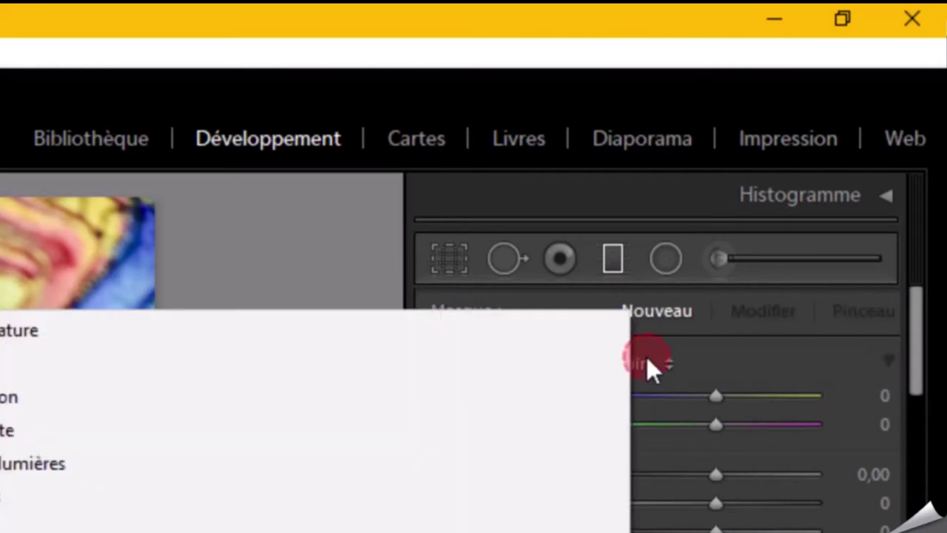
left_click(99, 397)
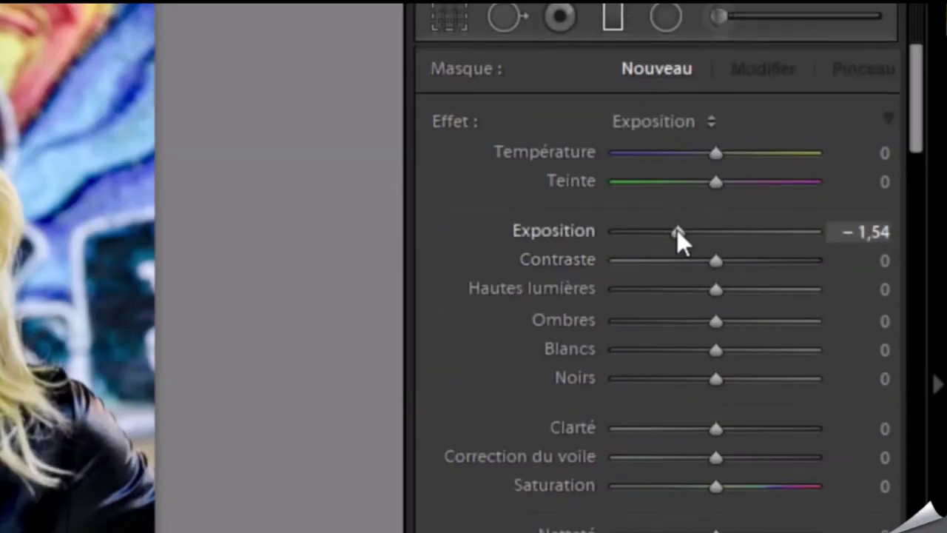
left_click_drag(677, 230, 661, 256)
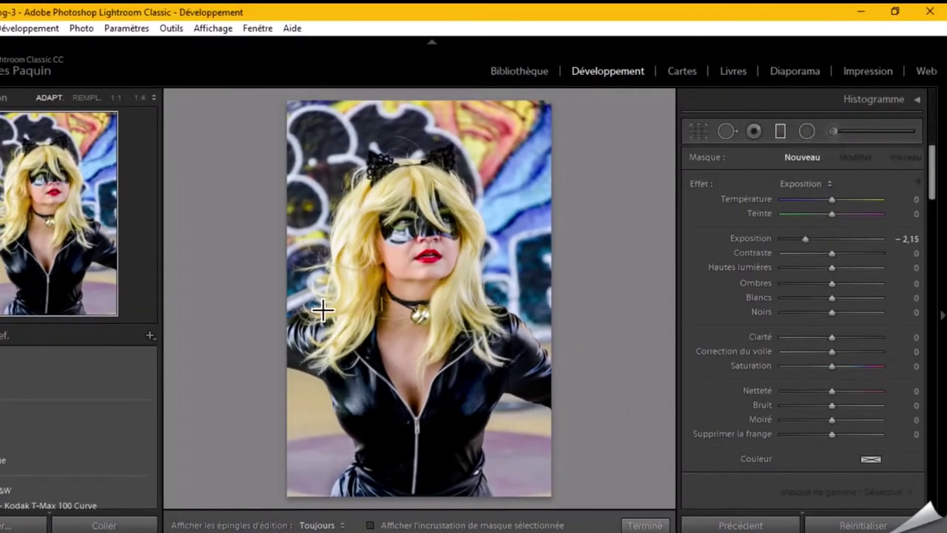
left_click_drag(317, 304, 320, 444)
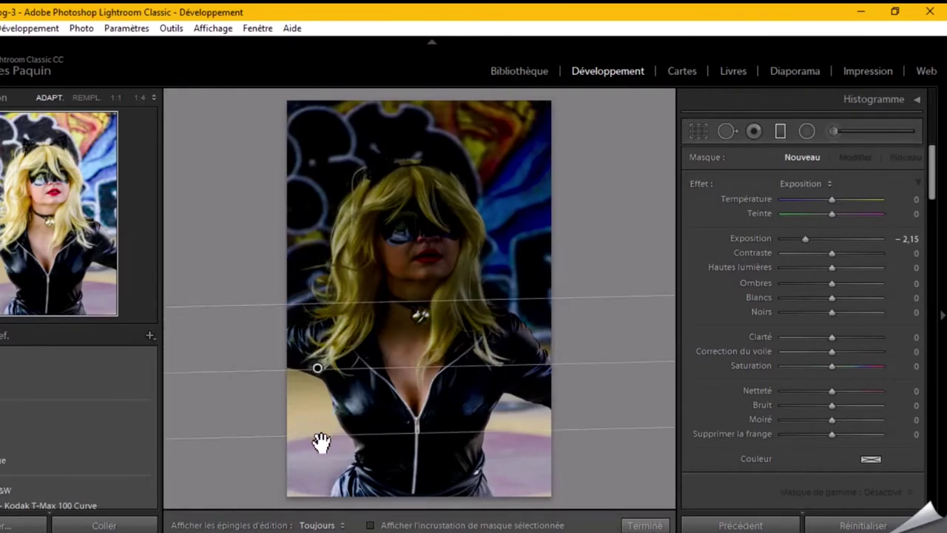
mouse_move(317, 374)
left_mouse_down()
mouse_move(327, 315)
mouse_move(323, 323)
left_mouse_up()
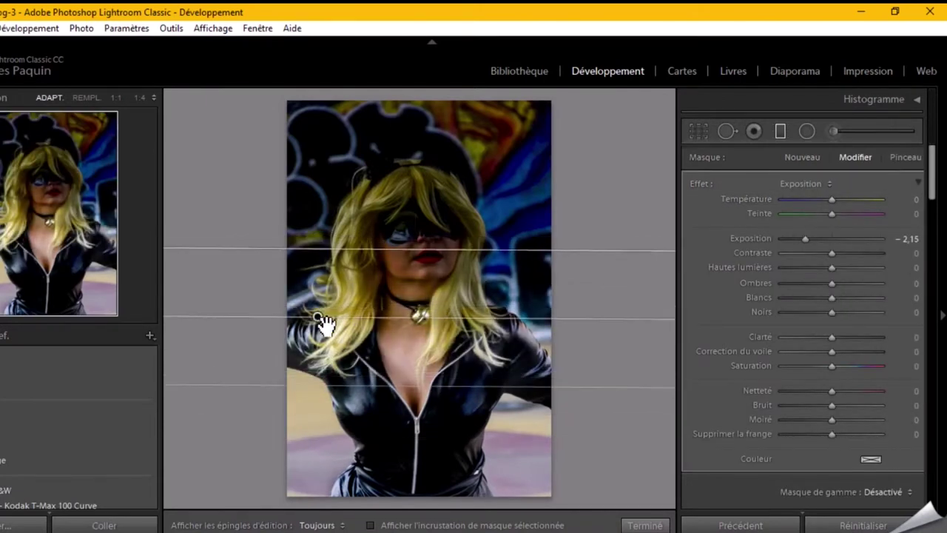
left_click(439, 526)
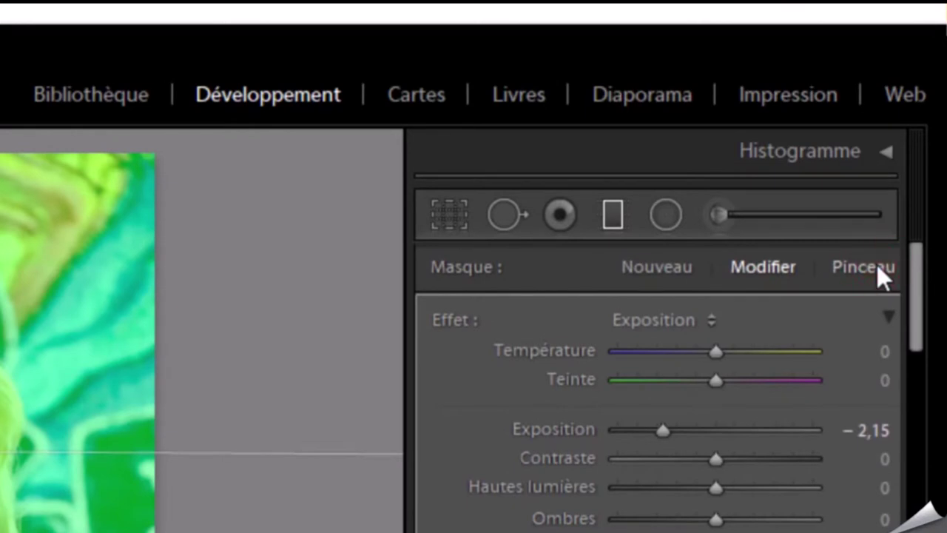
Step: Switch the graduated filter's mask brush to Erase mode and hide the edit pin
left_click(876, 266)
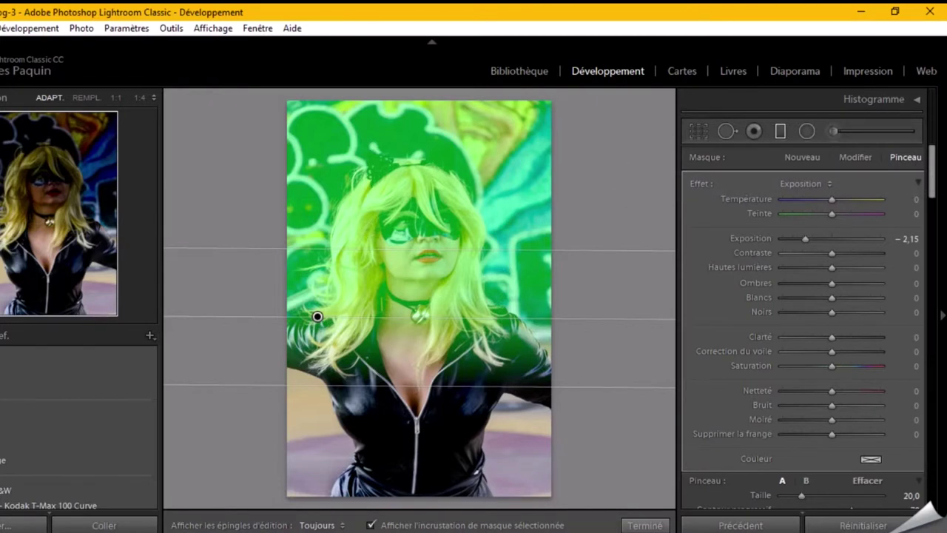
key("alt")
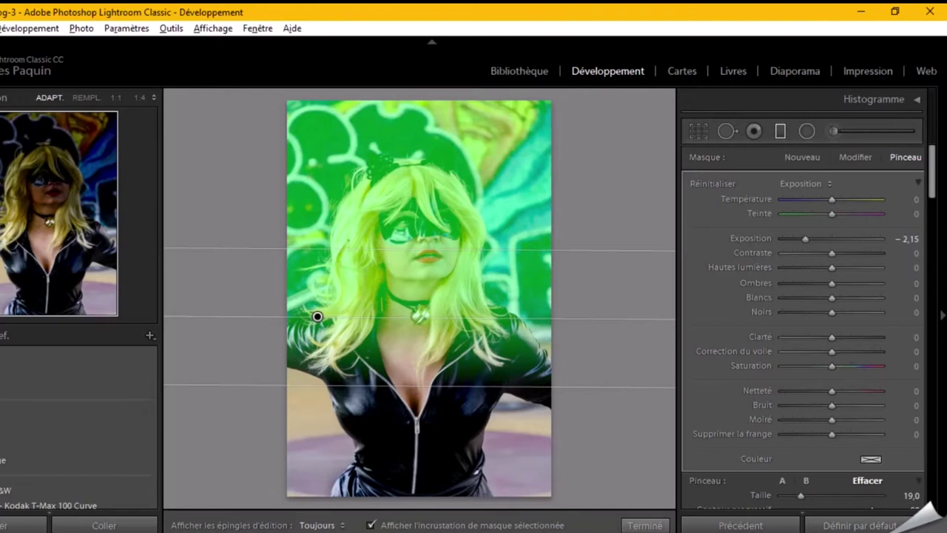
scroll(317, 316, "down", 2)
scroll(317, 316, "up", 2)
scroll(317, 316, "up", 2)
key("h")
Step: Erase the filter's mask from the face, hair and shoulders, then hide the mask overlay
left_click_drag(317, 316, 444, 326)
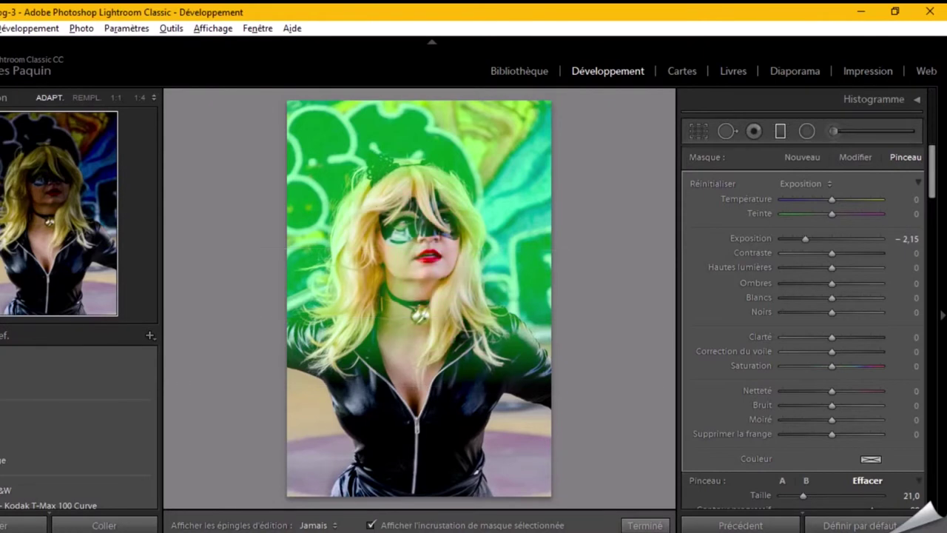
mouse_move(415, 237)
left_mouse_down()
mouse_move(381, 325)
mouse_move(385, 266)
left_mouse_up()
left_click_drag(385, 178, 447, 214)
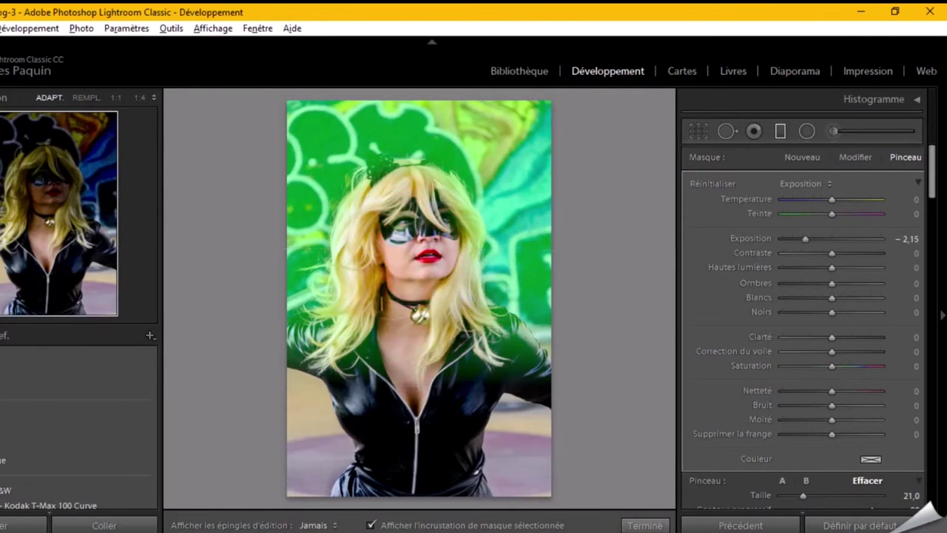
mouse_move(452, 348)
left_mouse_down()
mouse_move(477, 370)
mouse_move(518, 351)
left_mouse_up()
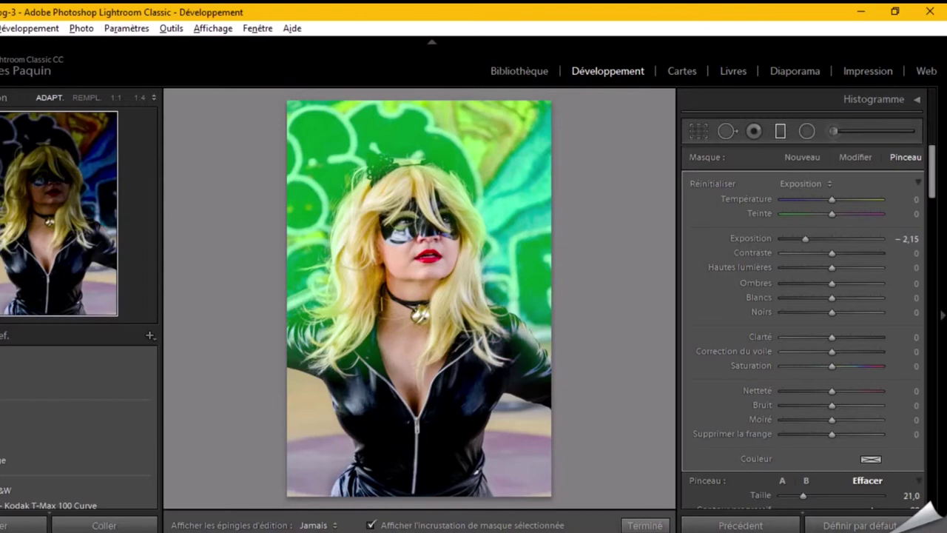
mouse_move(373, 348)
left_mouse_down()
mouse_move(344, 351)
mouse_move(305, 336)
left_mouse_up()
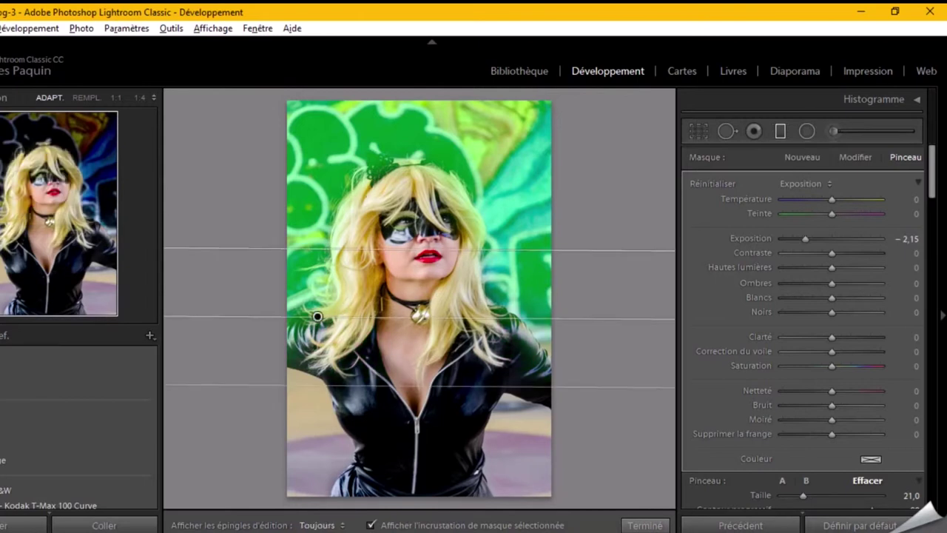
key("alt")
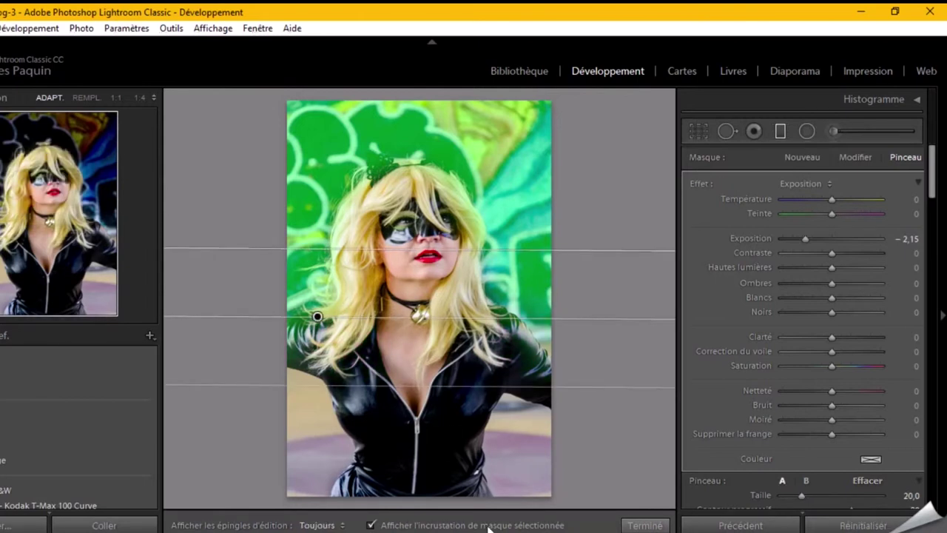
left_click(489, 525)
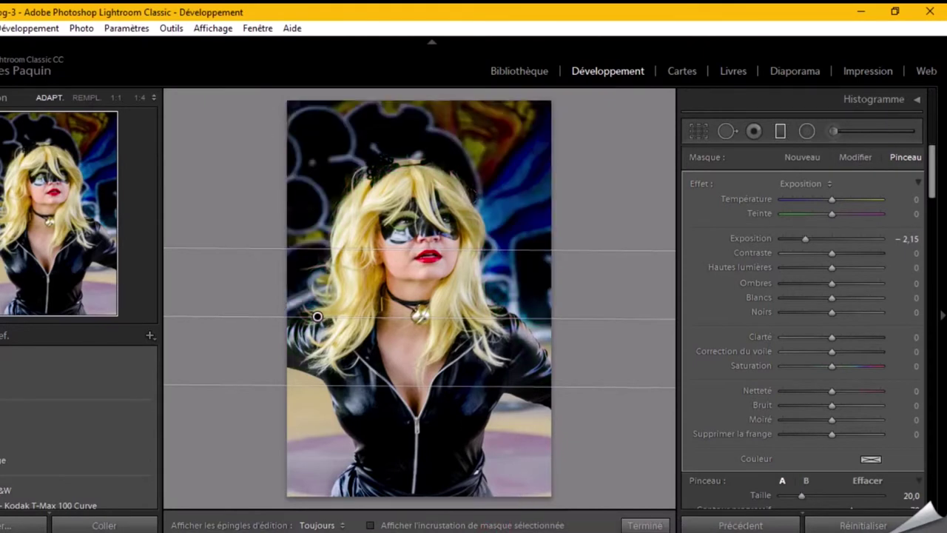
Step: Set the filter to Saturation 35, Temperature -22, Exposure -0,20, Clarity 10, and finish it
double_click(764, 241)
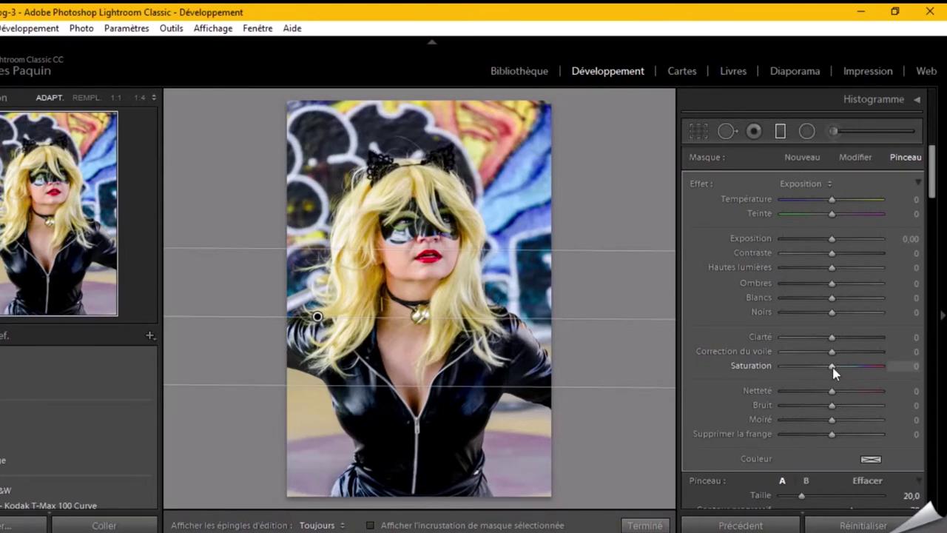
left_click_drag(833, 367, 848, 365)
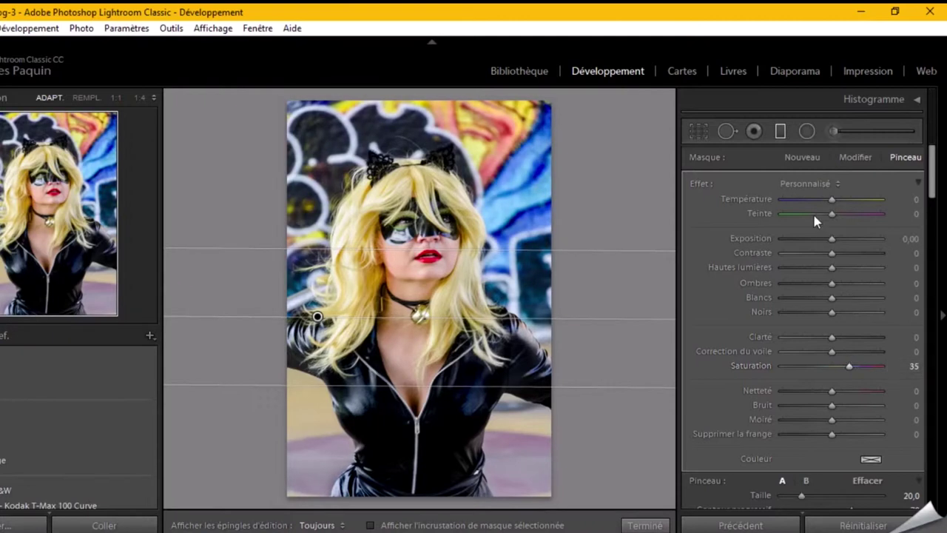
left_click_drag(832, 200, 822, 206)
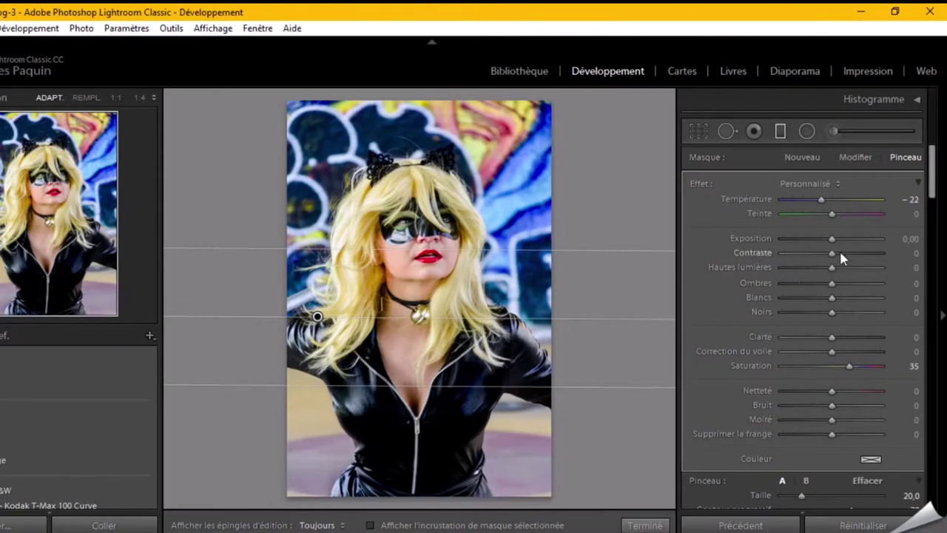
left_click_drag(832, 239, 835, 253)
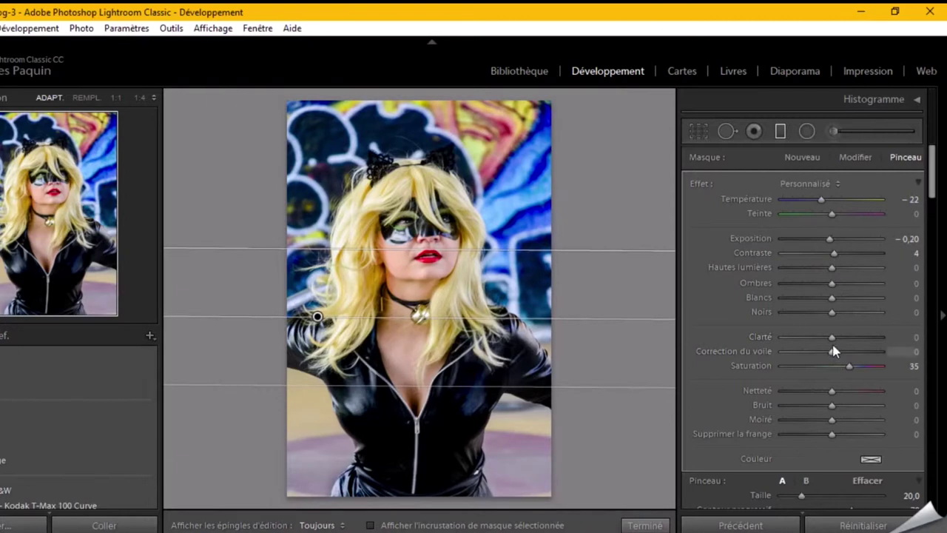
left_click_drag(832, 337, 835, 351)
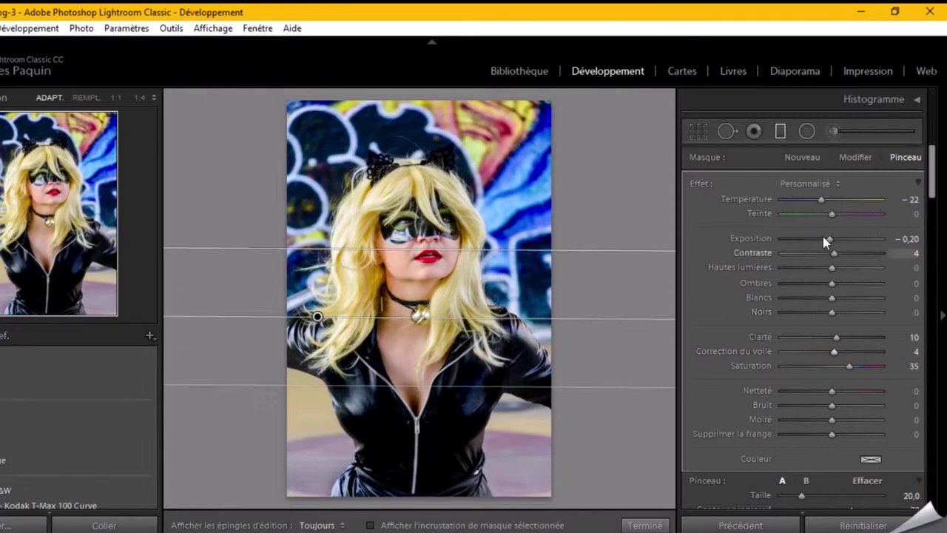
left_click(645, 526)
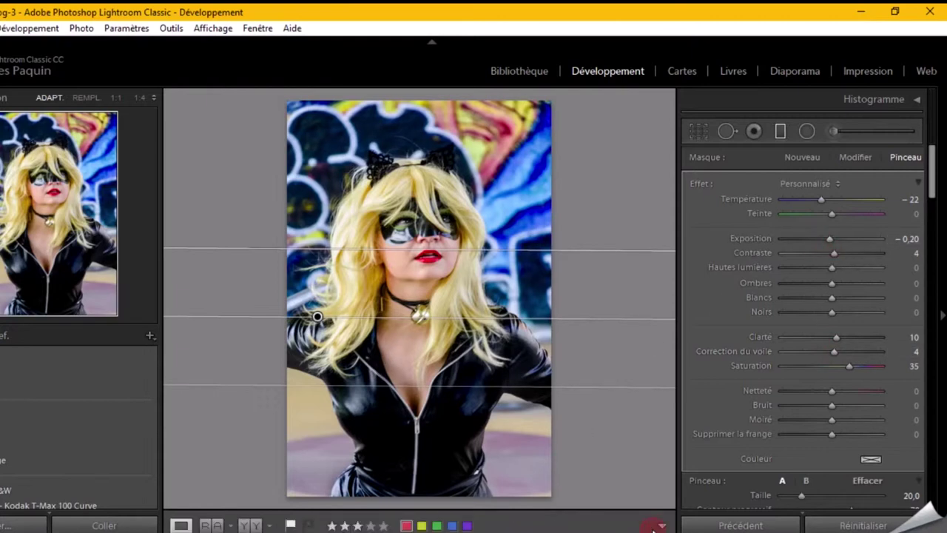
key("m")
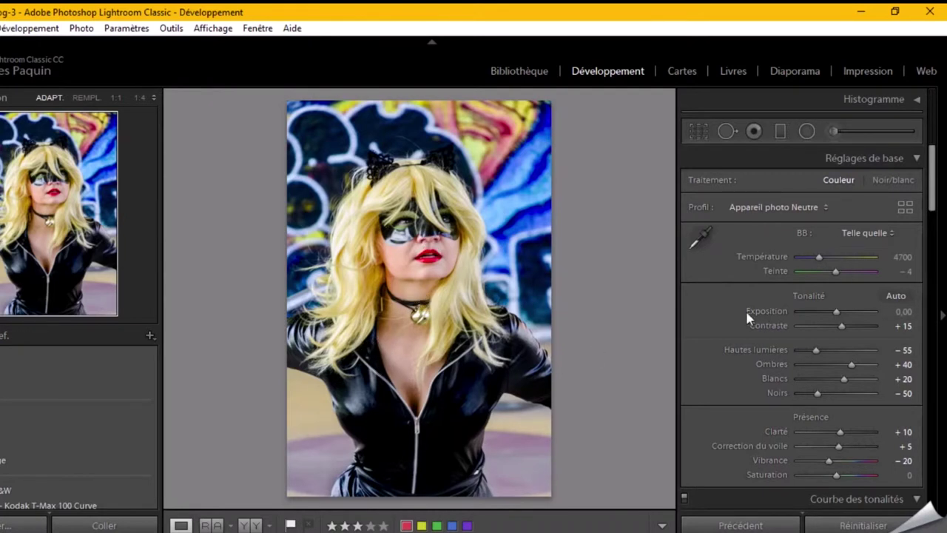
Step: Give the split-toning highlights a warm tint of hue 52 at saturation 19
scroll(745, 309, "down", 5)
scroll(746, 312, "down", 4)
scroll(747, 312, "down", 2)
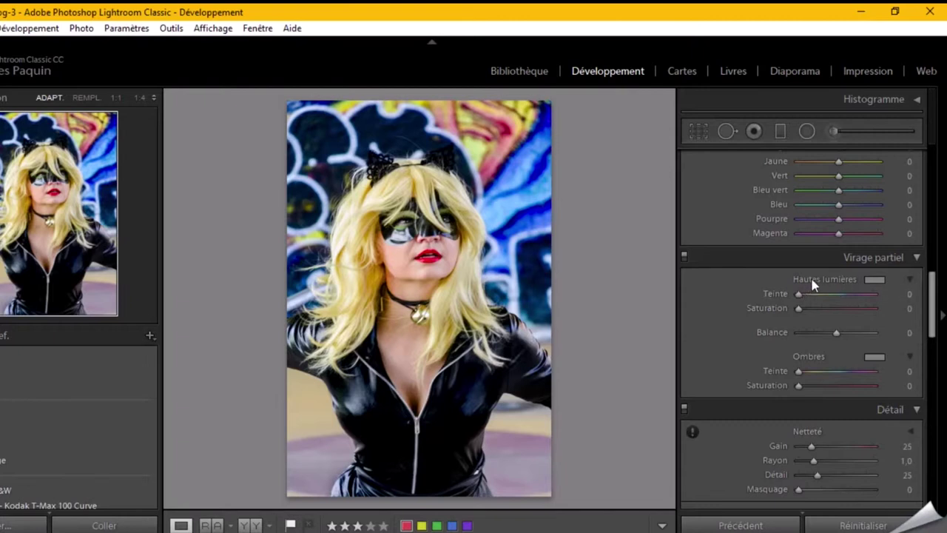
left_click(874, 280)
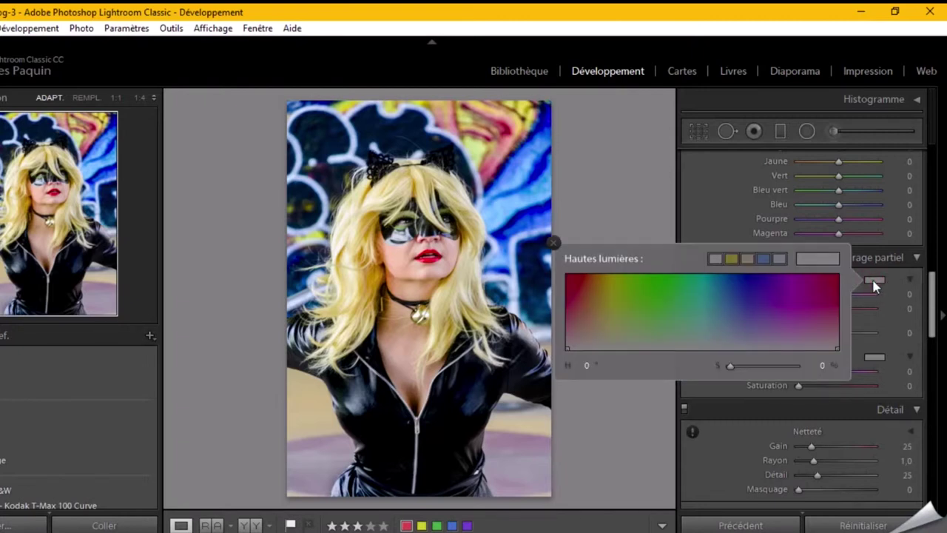
left_click(605, 334)
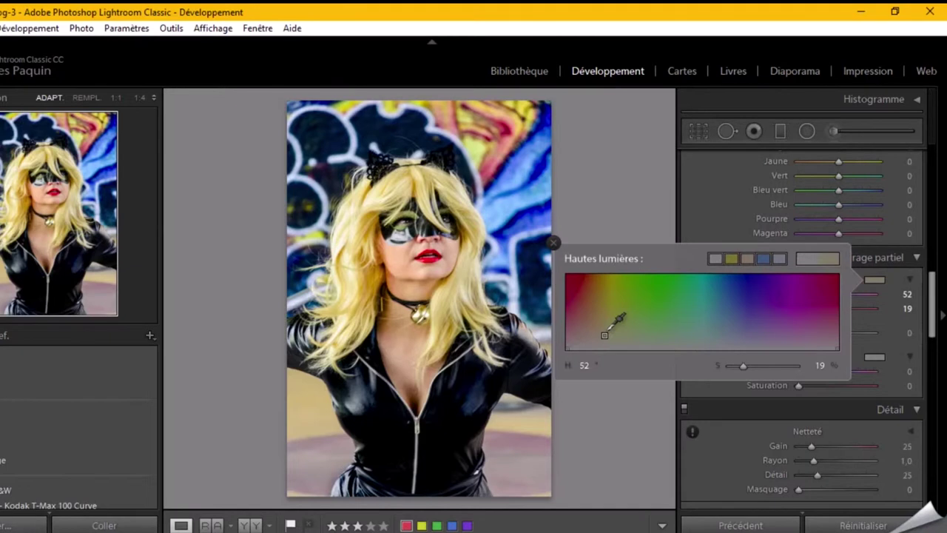
left_click(696, 210)
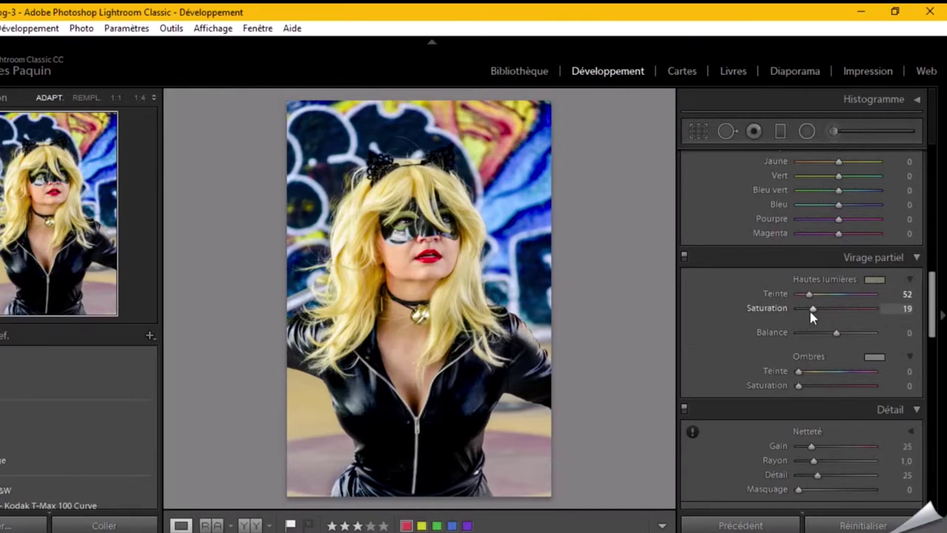
Step: Tint the split-toning shadows purple (hue 248, saturation 19) and set Balance to +38
left_click(874, 357)
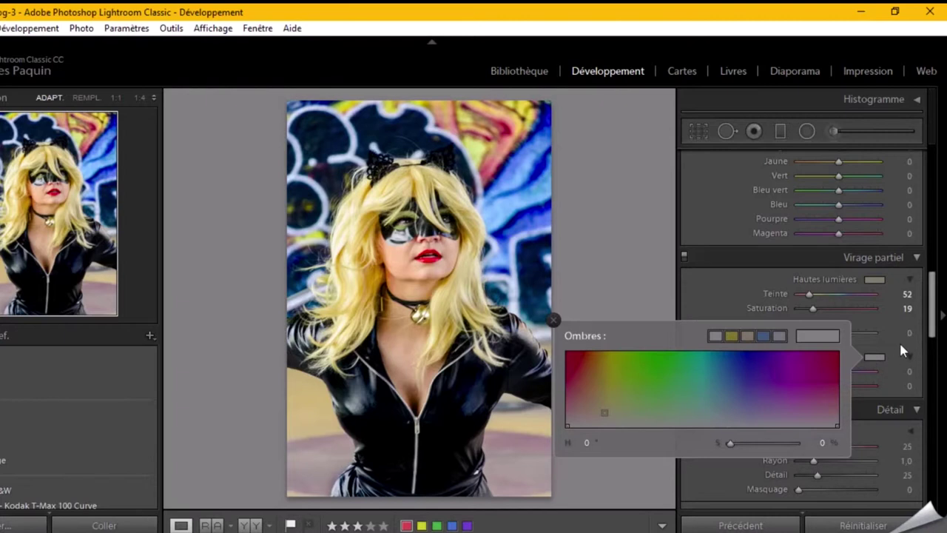
left_click(873, 357)
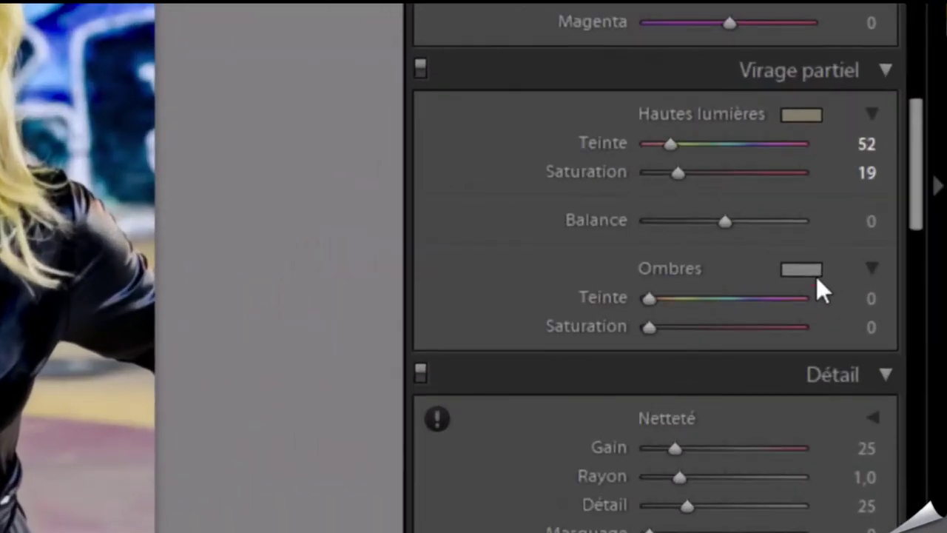
left_click(882, 361)
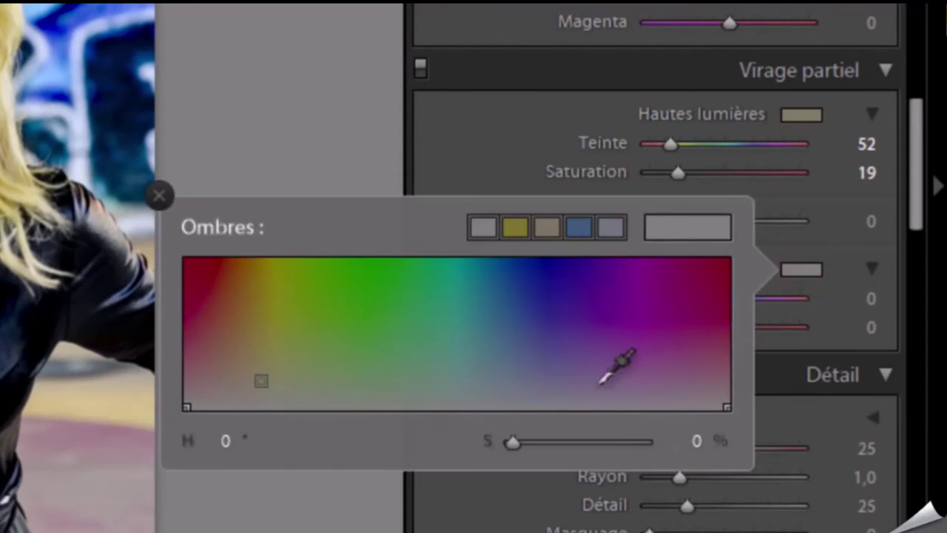
left_click(560, 381)
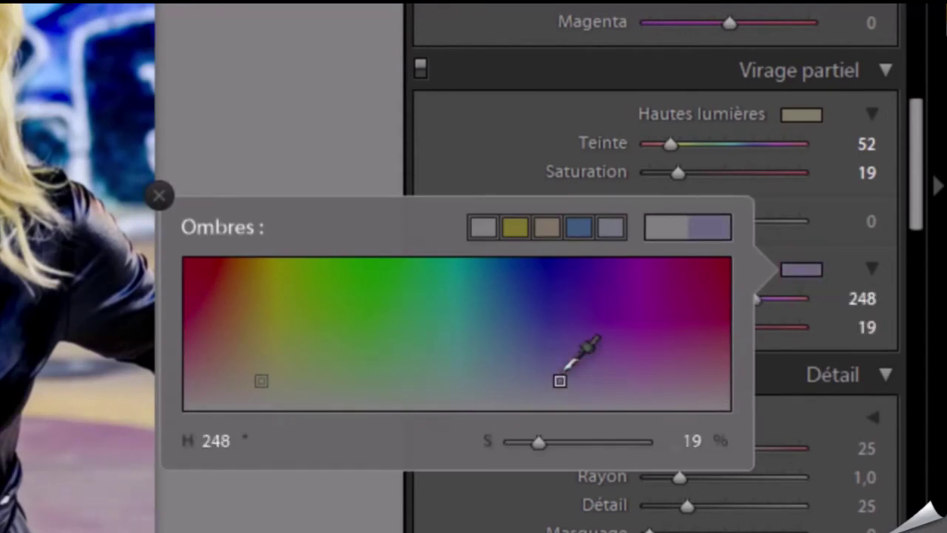
left_click(466, 97)
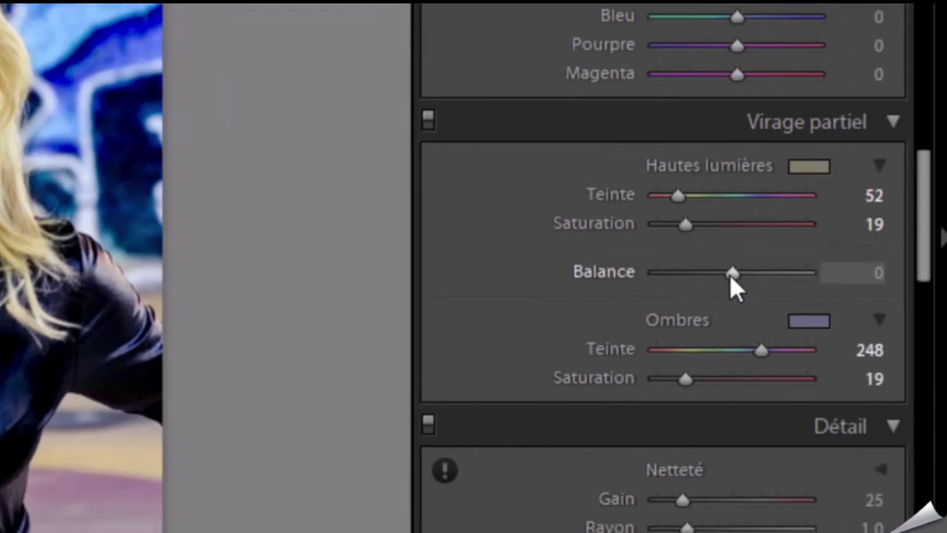
left_click_drag(733, 274, 762, 264)
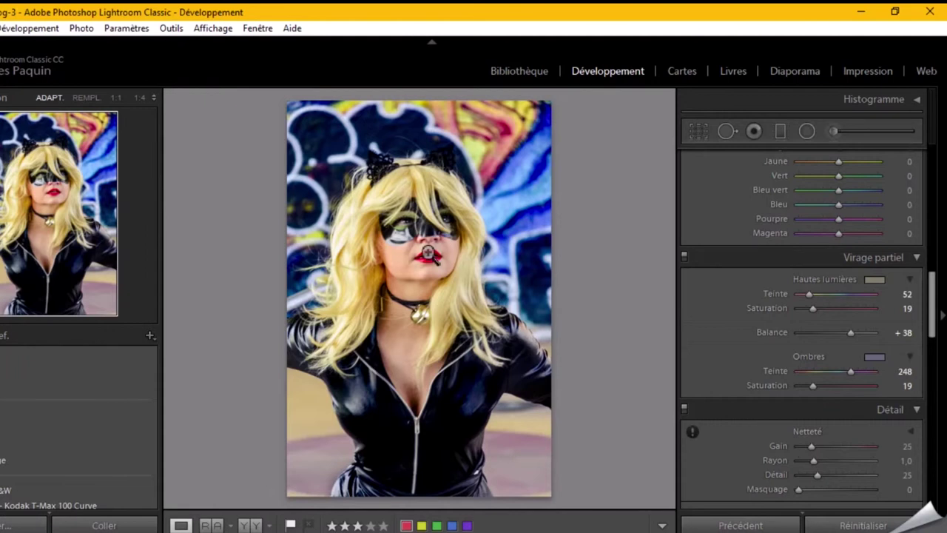
scroll(722, 309, "up", 10)
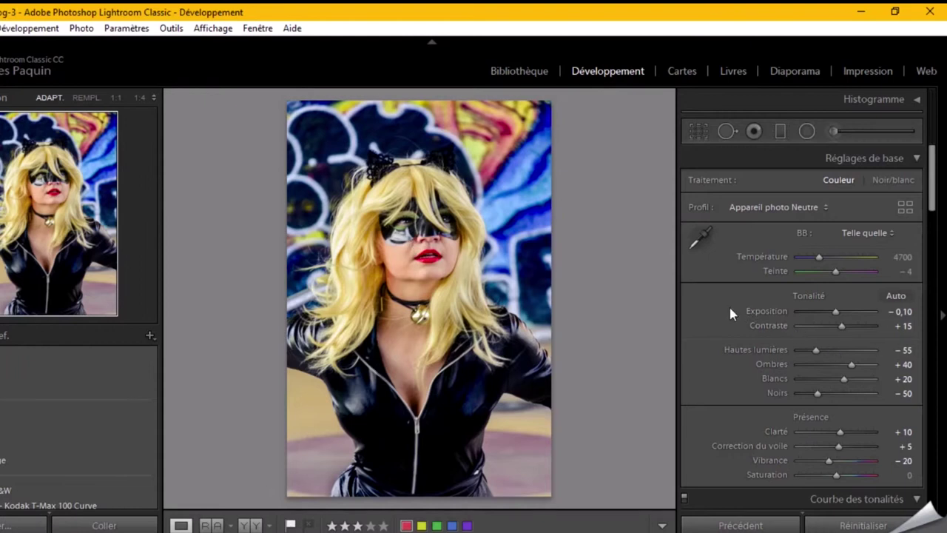
scroll(730, 313, "down", 3)
scroll(731, 313, "down", 3)
scroll(730, 313, "down", 2)
scroll(730, 313, "down", 2)
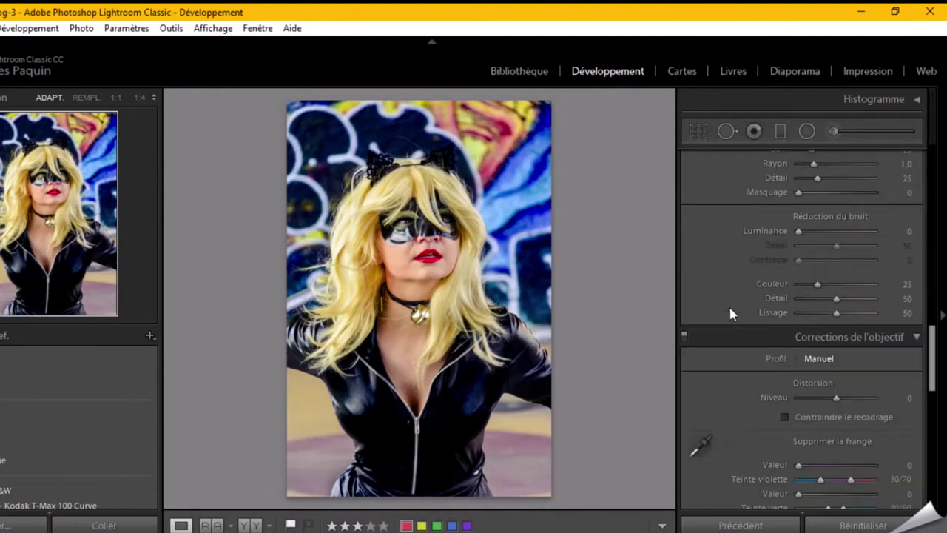
scroll(730, 313, "down", 1)
scroll(730, 313, "up", 2)
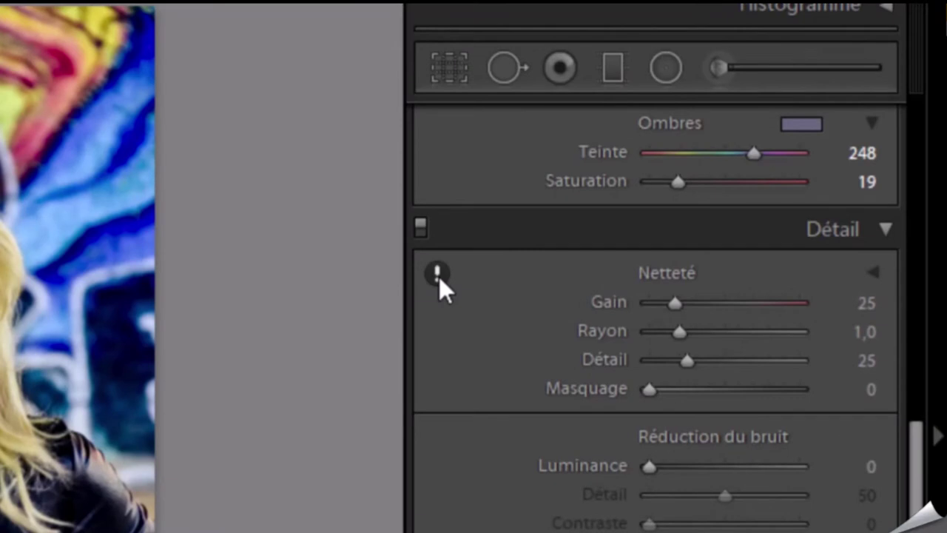
Step: Inspect the face at 1:1 and set noise reduction Luminance 32, Detail 63, Contrast 28
left_click(438, 275)
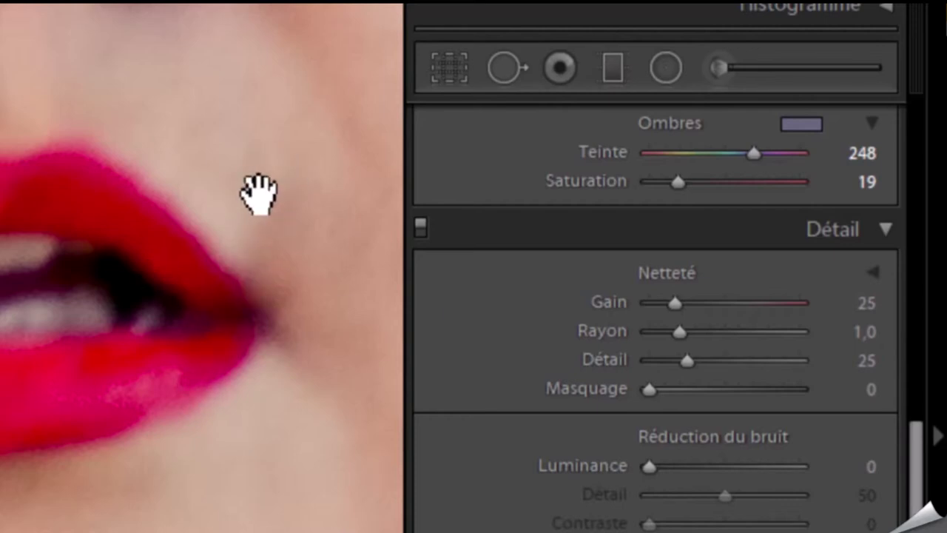
left_click_drag(253, 191, 145, 416)
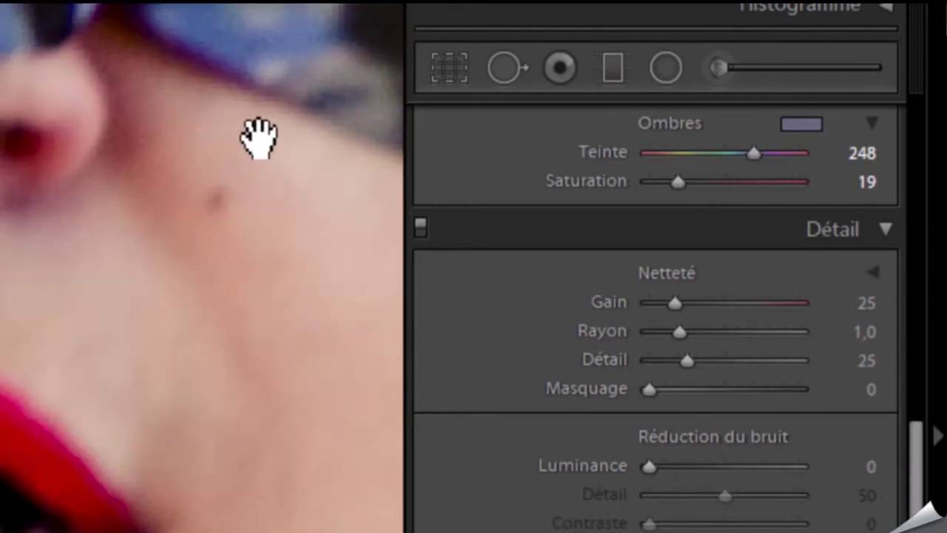
left_click_drag(220, 148, 199, 460)
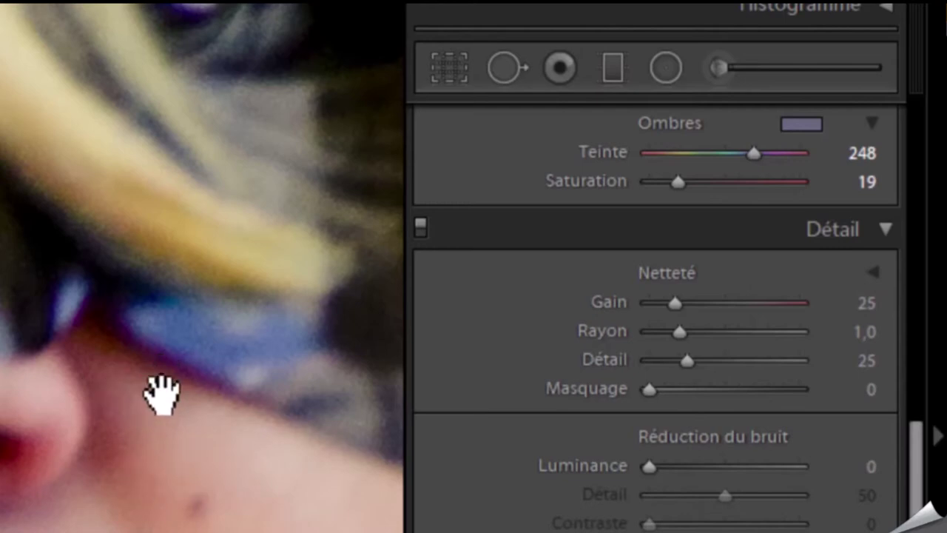
key("ctrl+equal")
key("ctrl+equal")
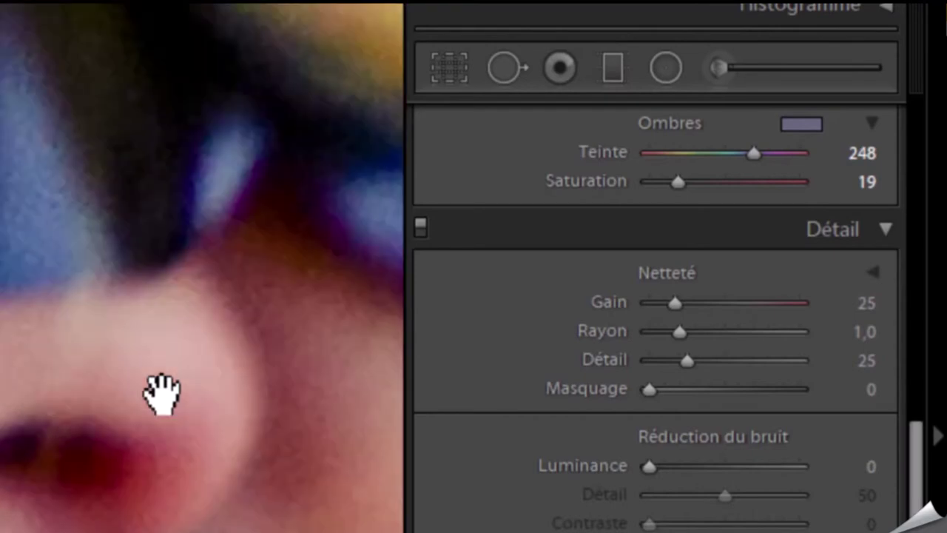
left_click_drag(339, 339, 247, 354)
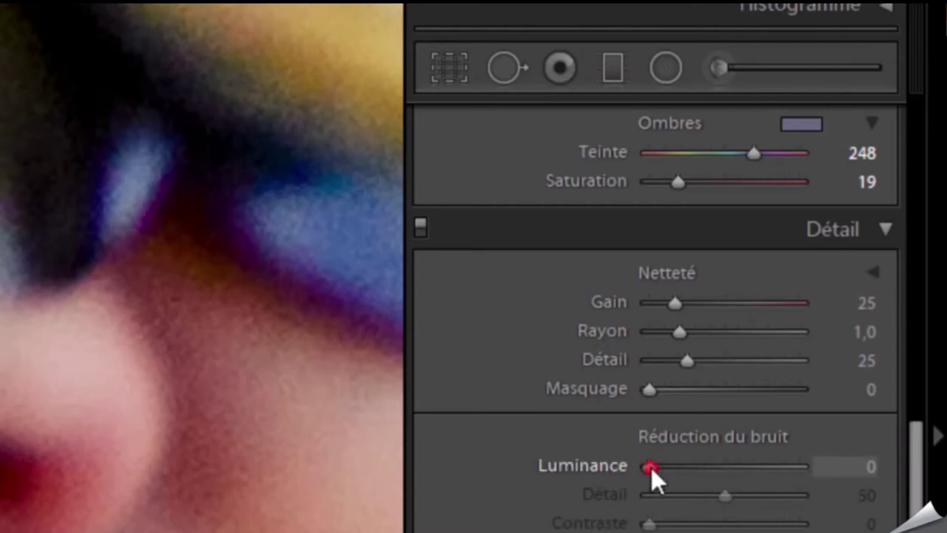
left_click_drag(651, 468, 700, 450)
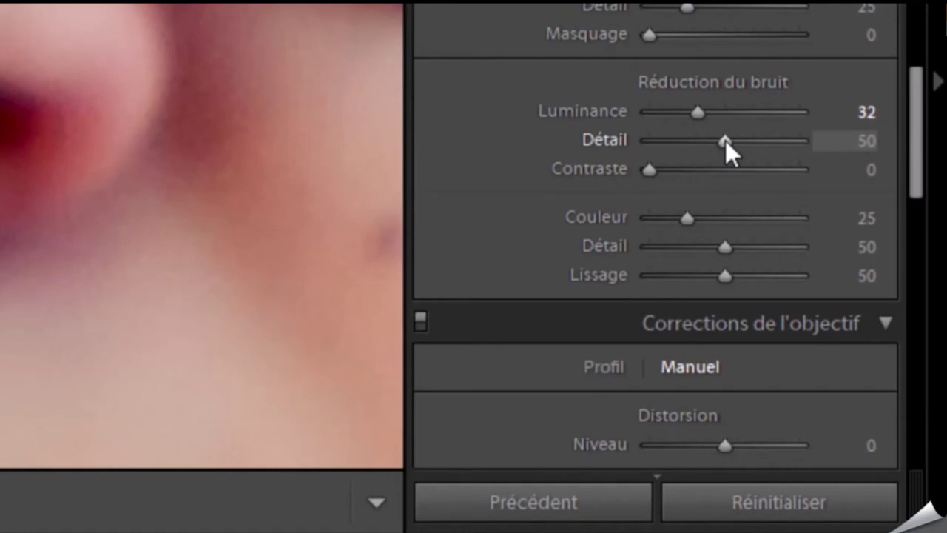
left_click_drag(725, 139, 745, 134)
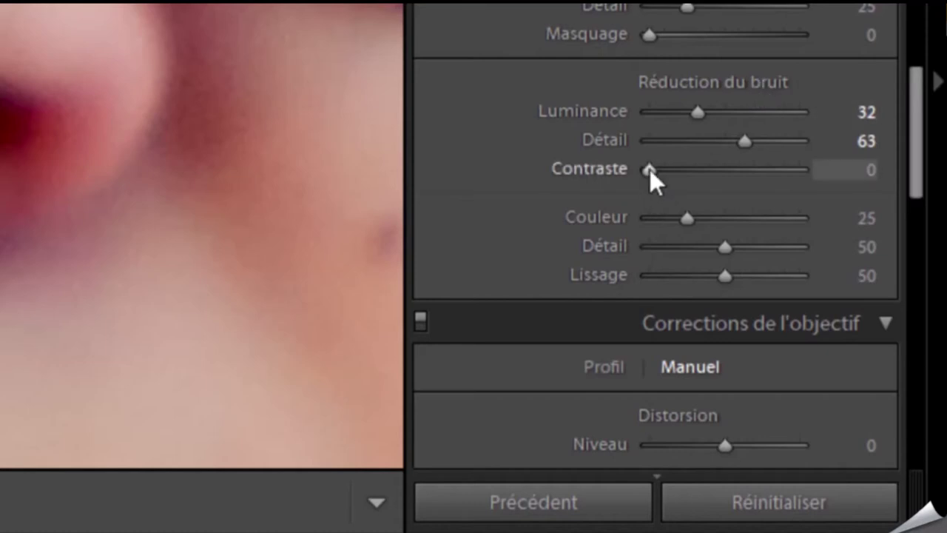
left_click_drag(649, 169, 694, 158)
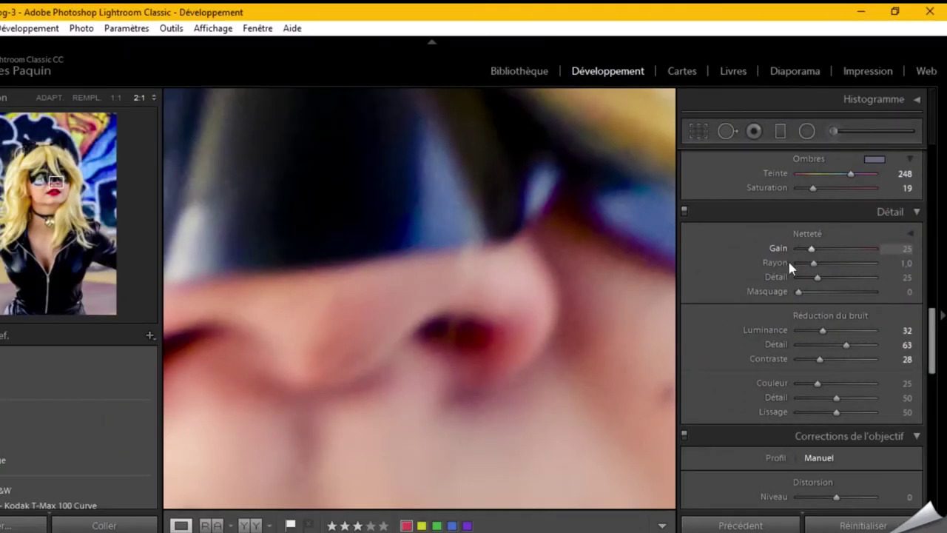
Step: Set sharpening to Amount 68, Radius 1.3, Detail 51, then preview the Masking slider with Alt
left_click(400, 233)
key("ctrl+minus")
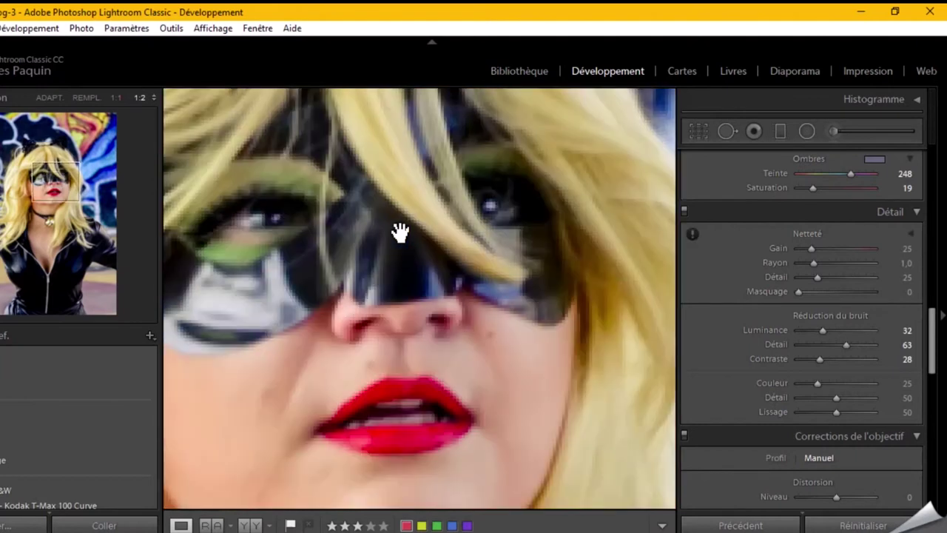
key("ctrl+minus")
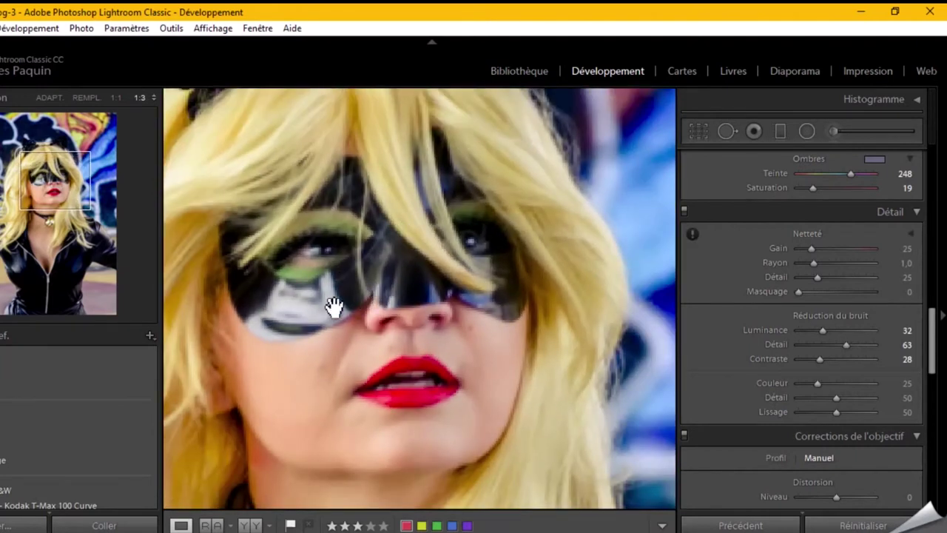
mouse_move(344, 331)
left_mouse_down()
mouse_move(376, 321)
mouse_move(383, 340)
mouse_move(463, 298)
left_mouse_up()
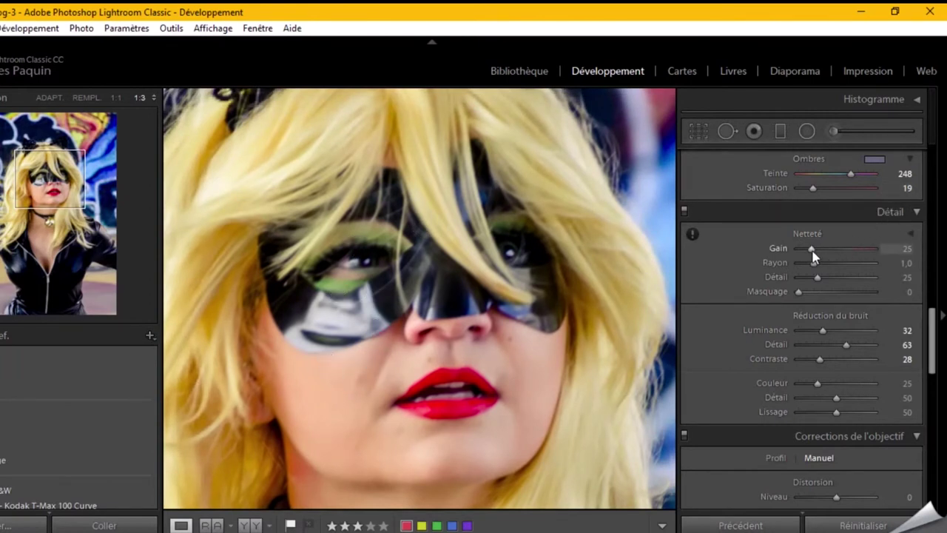
left_click_drag(812, 252, 834, 251)
left_click(814, 264)
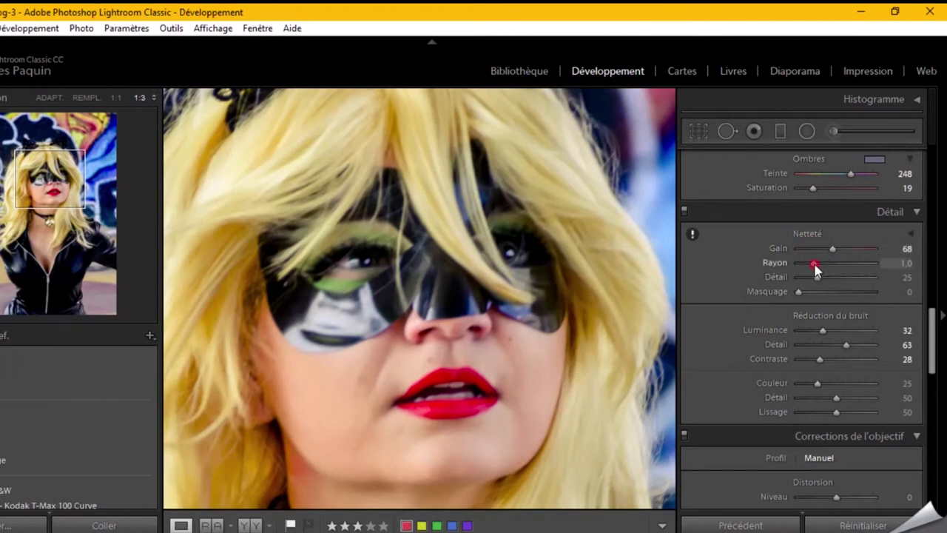
left_click_drag(814, 265, 822, 264)
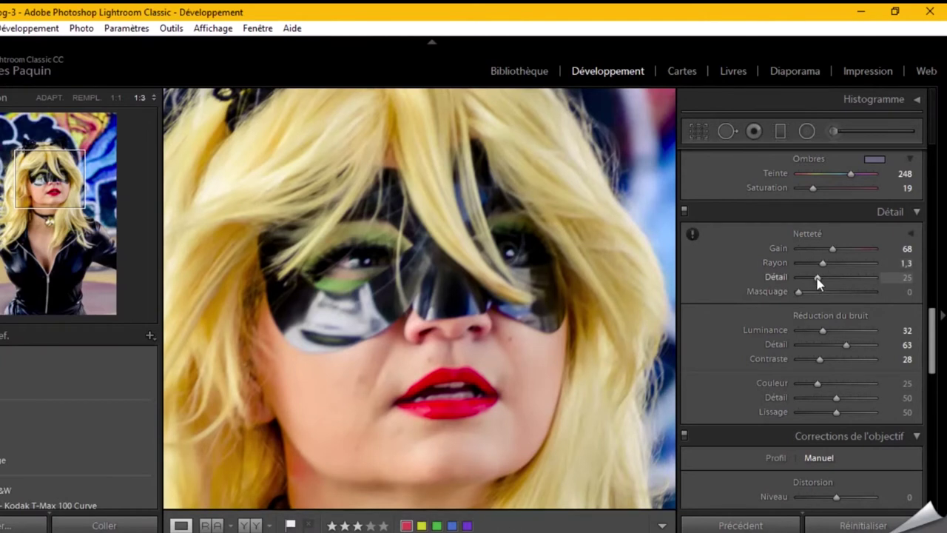
left_click_drag(818, 278, 837, 279)
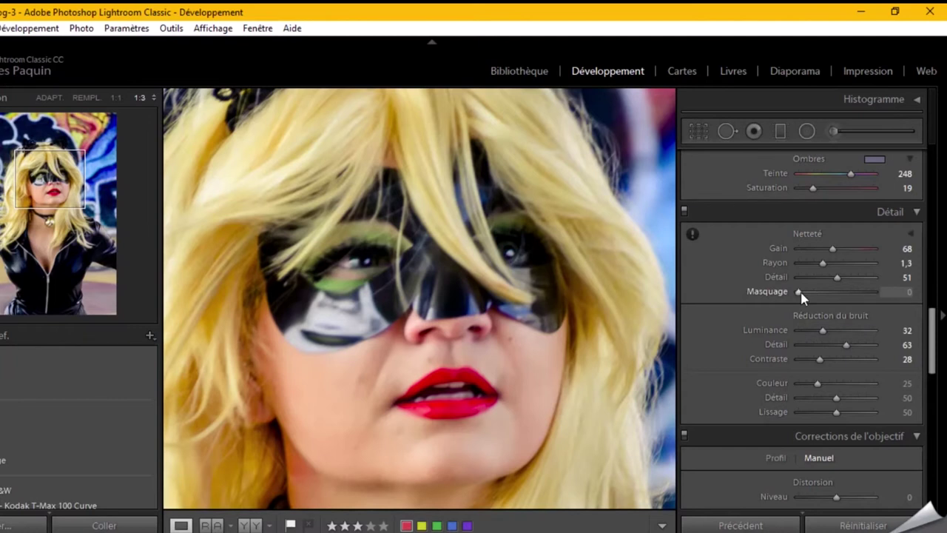
key("alt")
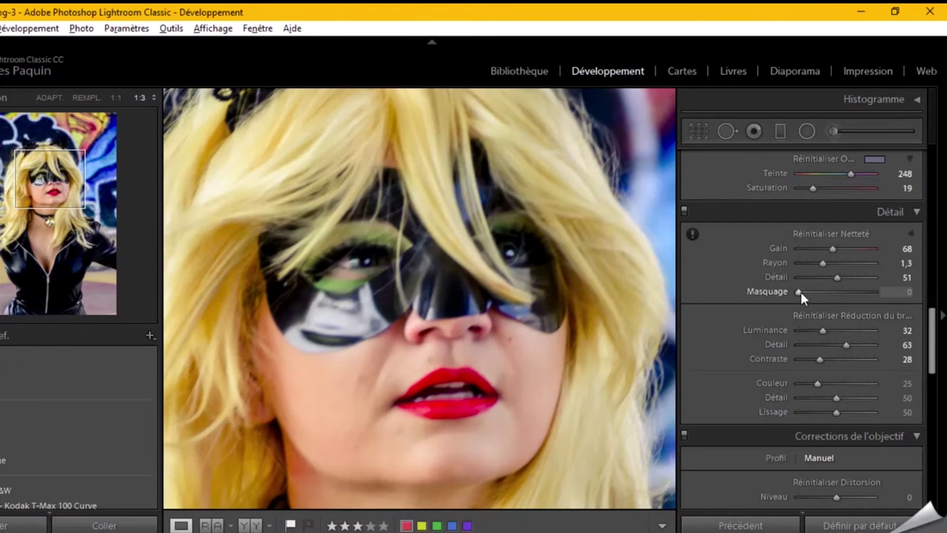
left_click(800, 293, "alt")
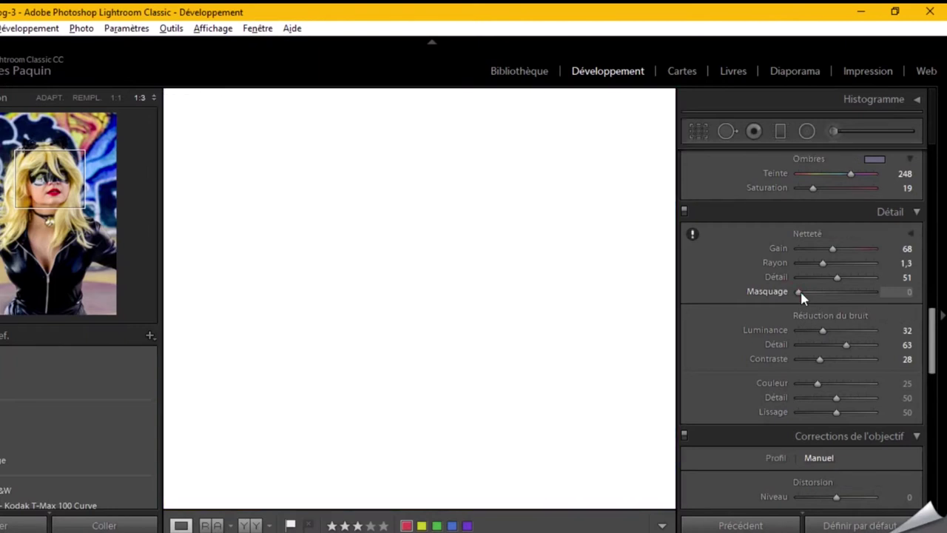
Step: Raise sharpening Masking to 70 under the Alt preview so only edges get sharpened
left_click_drag(800, 289, 811, 288)
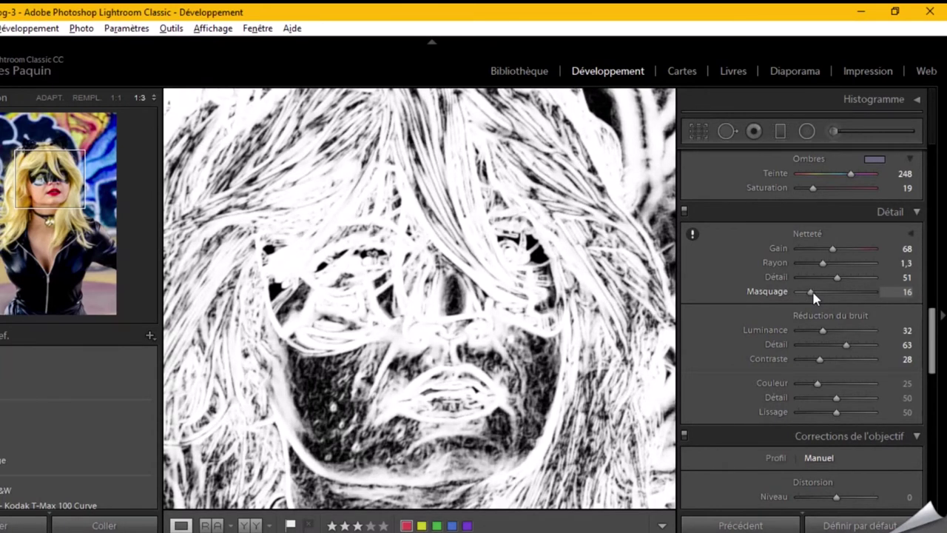
left_click_drag(812, 293, 833, 293)
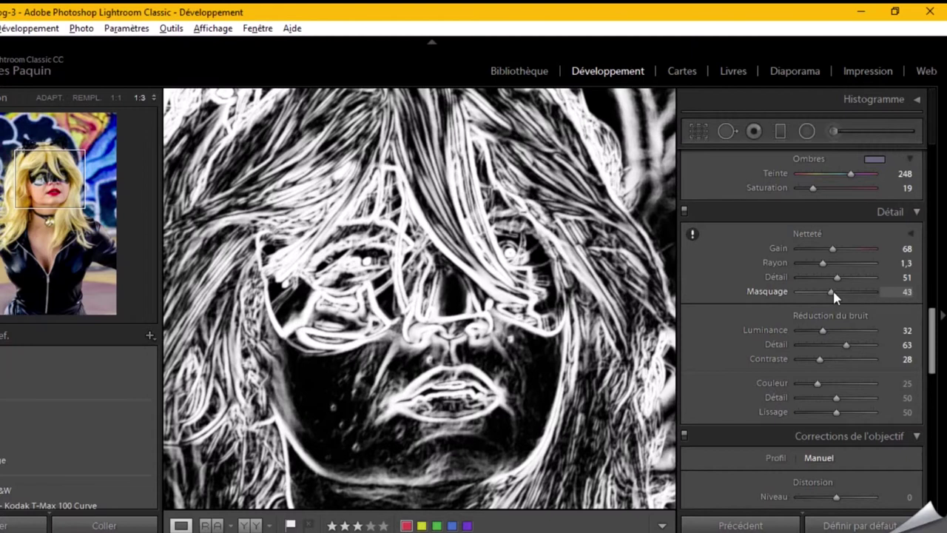
left_click_drag(833, 293, 855, 291)
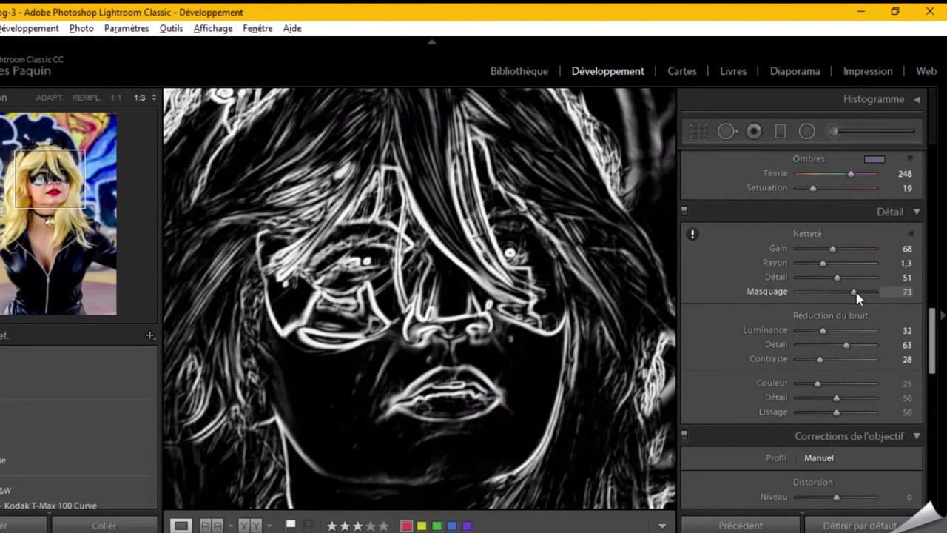
left_click_drag(856, 293, 853, 293)
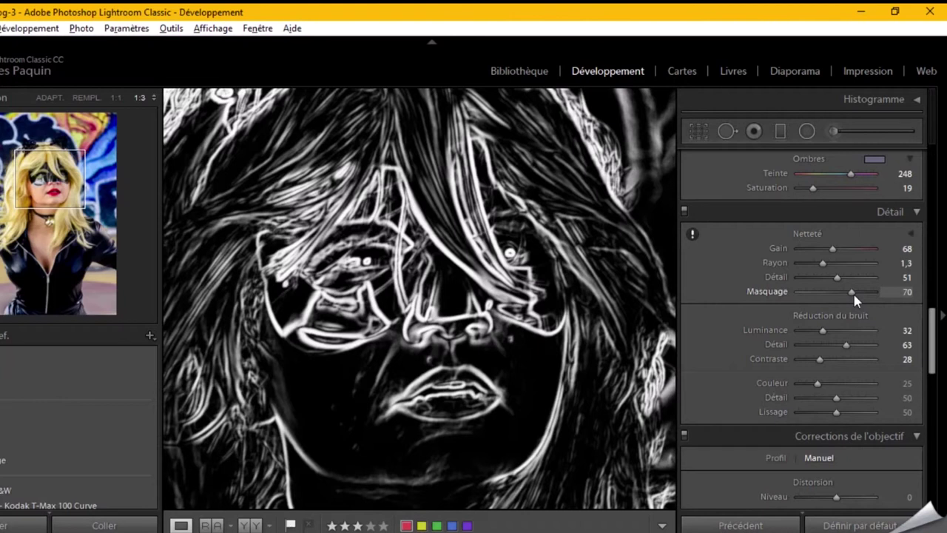
left_click_drag(853, 296, 853, 296)
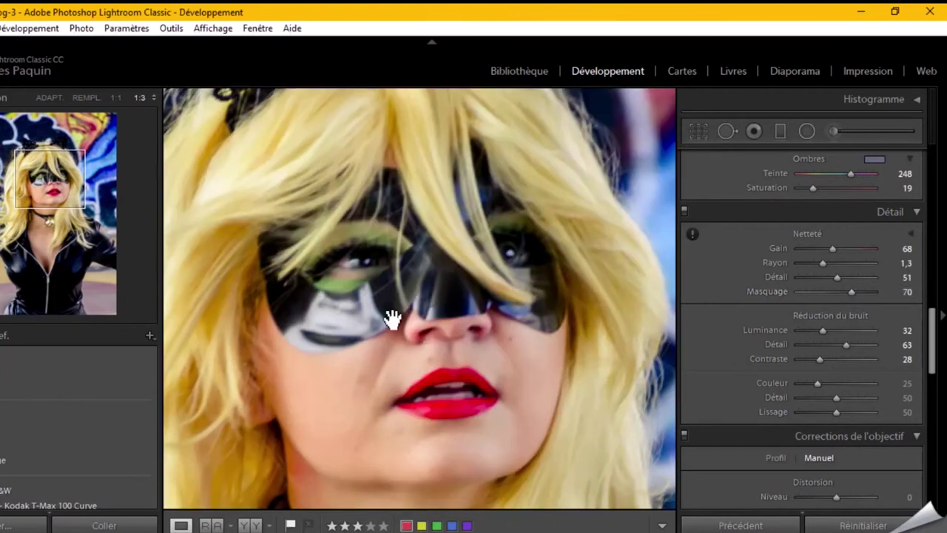
Step: Crop to a locked 4 x 5 / 8 x 10 aspect, framing the model's head and upper body
left_click(370, 339)
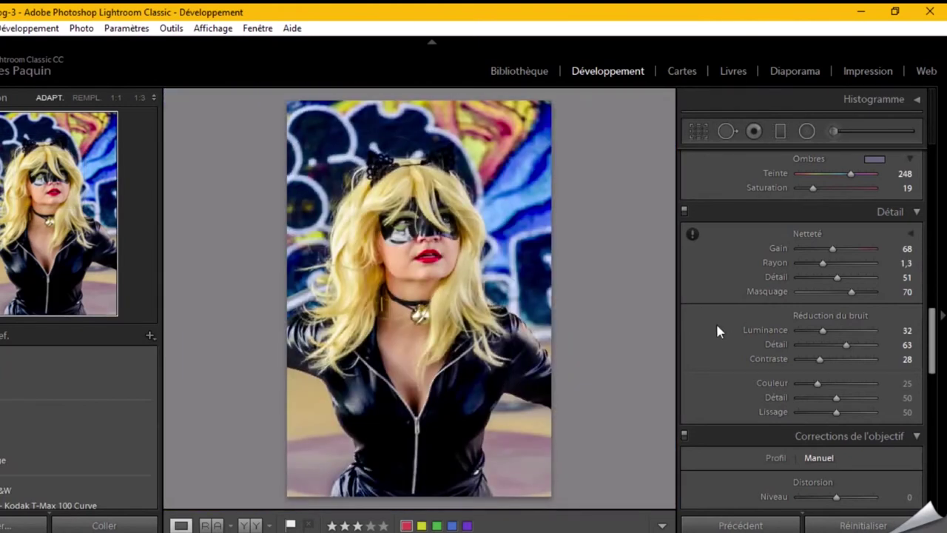
scroll(716, 326, "up", 5)
scroll(716, 325, "up", 5)
scroll(721, 319, "up", 3)
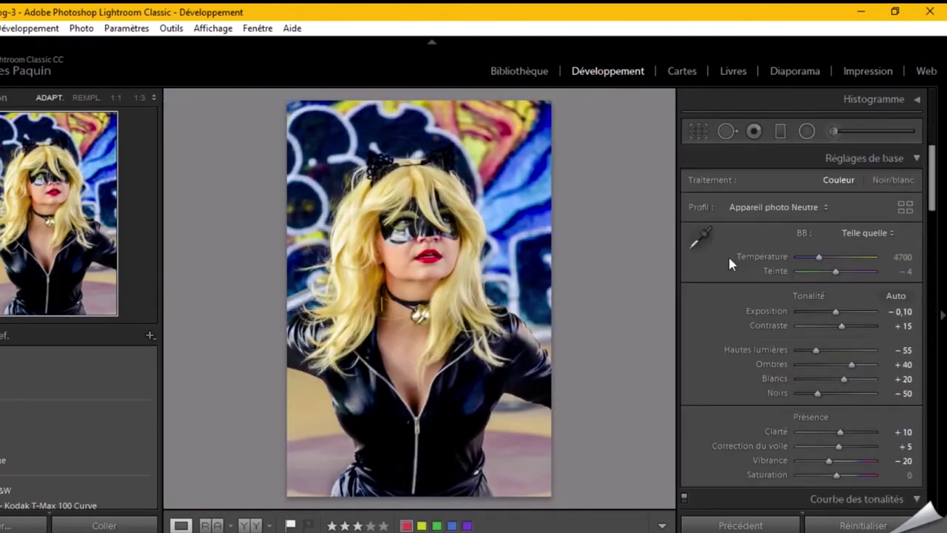
left_click(700, 133)
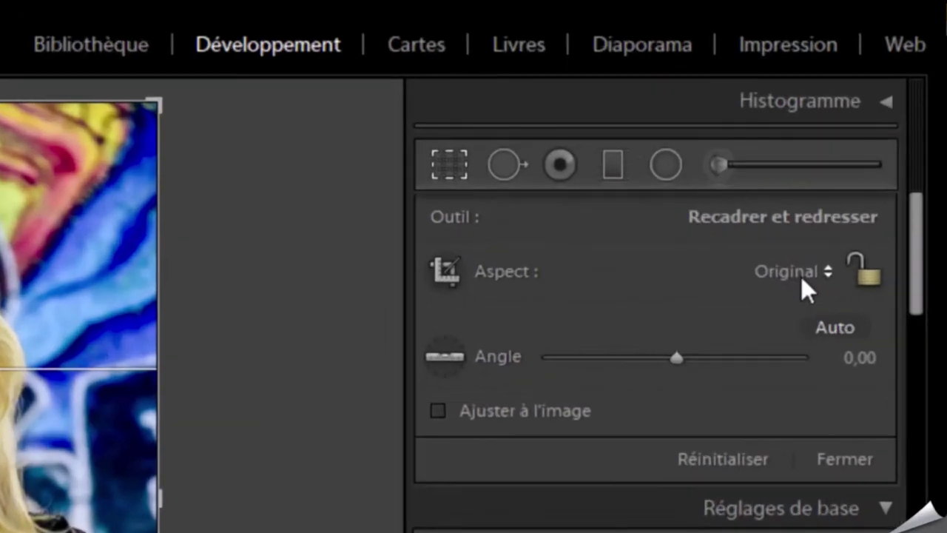
left_click(801, 272)
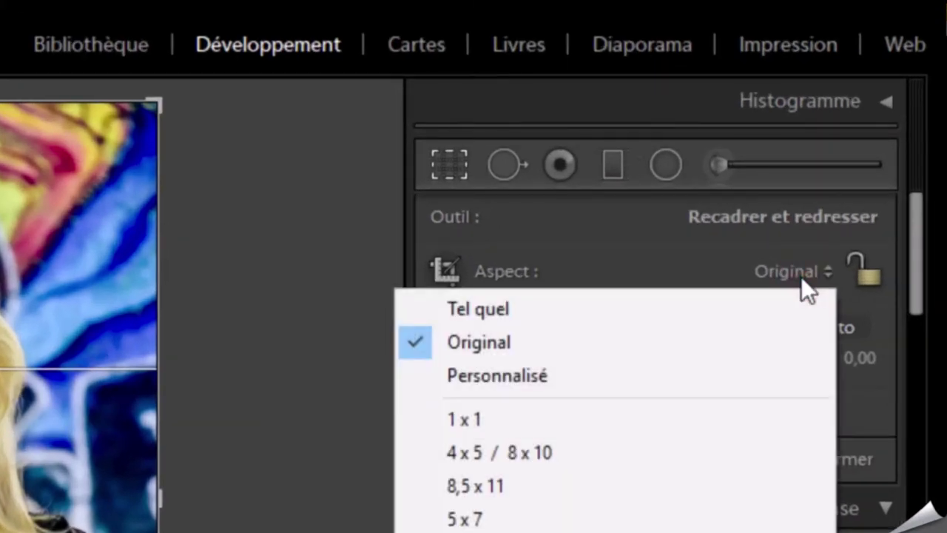
left_click(546, 462)
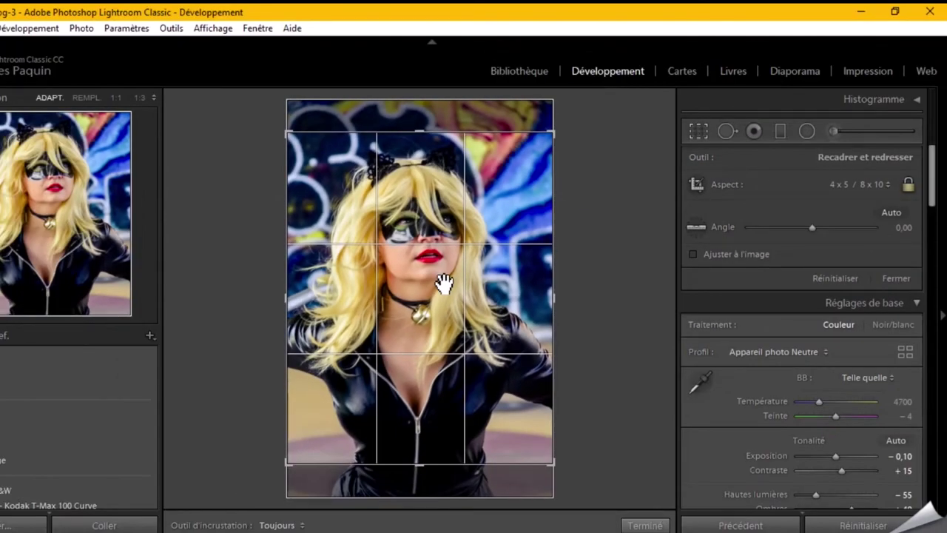
left_click_drag(443, 283, 450, 334)
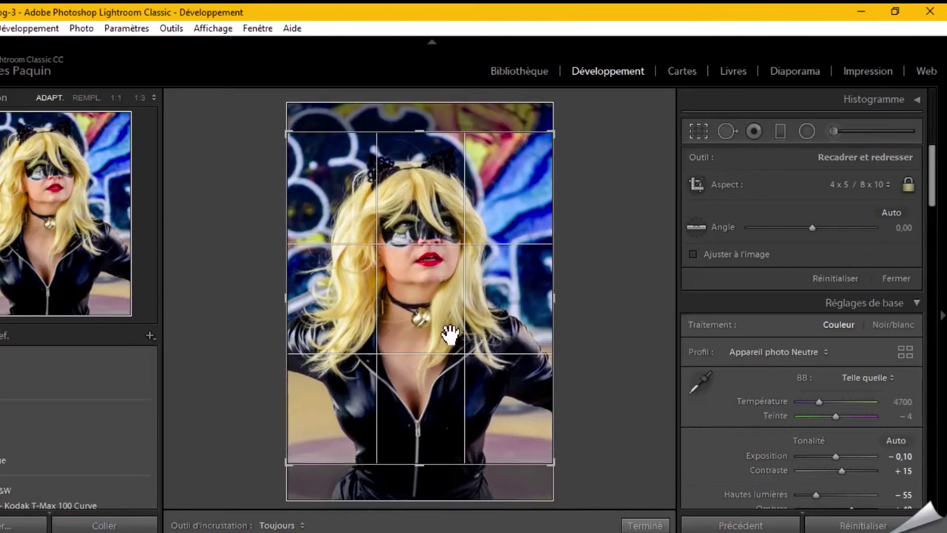
left_click_drag(417, 465, 419, 459)
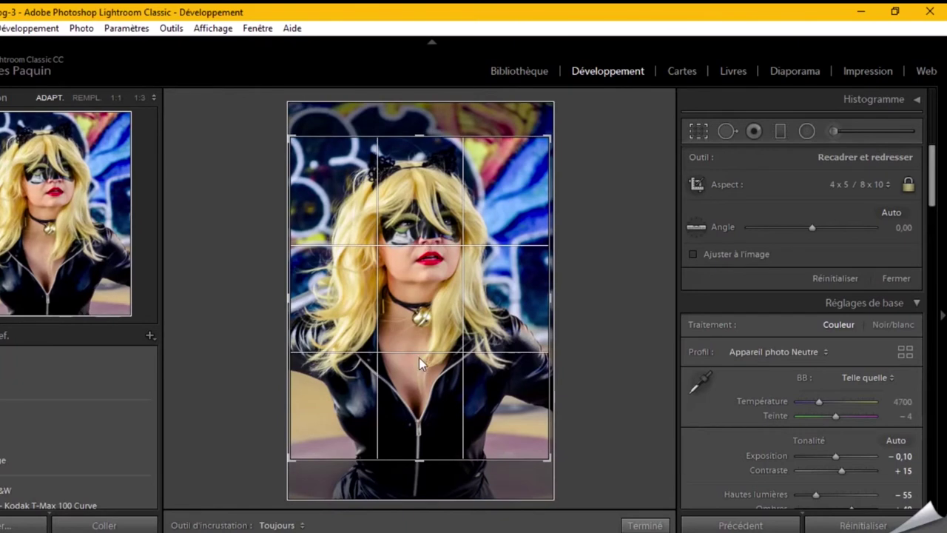
Step: Commit the 4x5 crop on the portrait
left_click(645, 524)
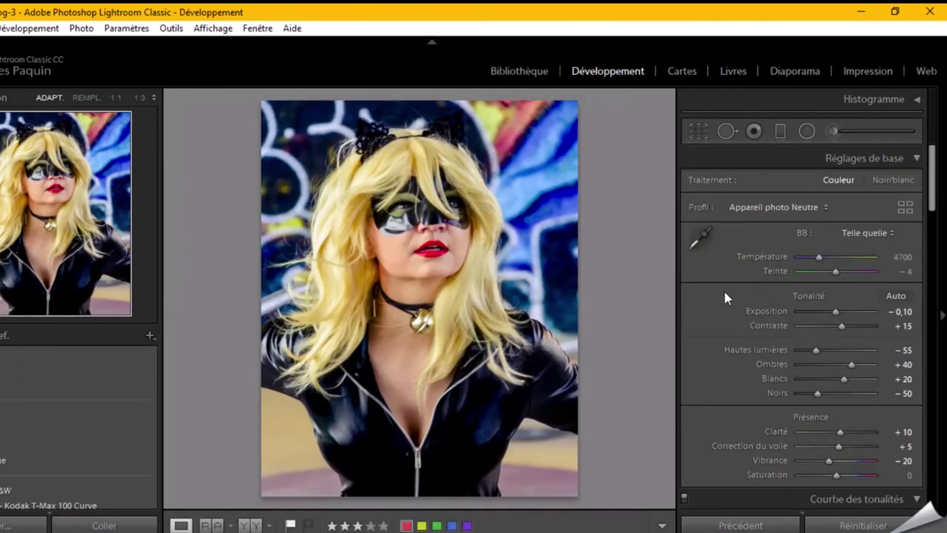
scroll(725, 296, "down", 5)
scroll(725, 296, "down", 5)
scroll(725, 296, "down", 5)
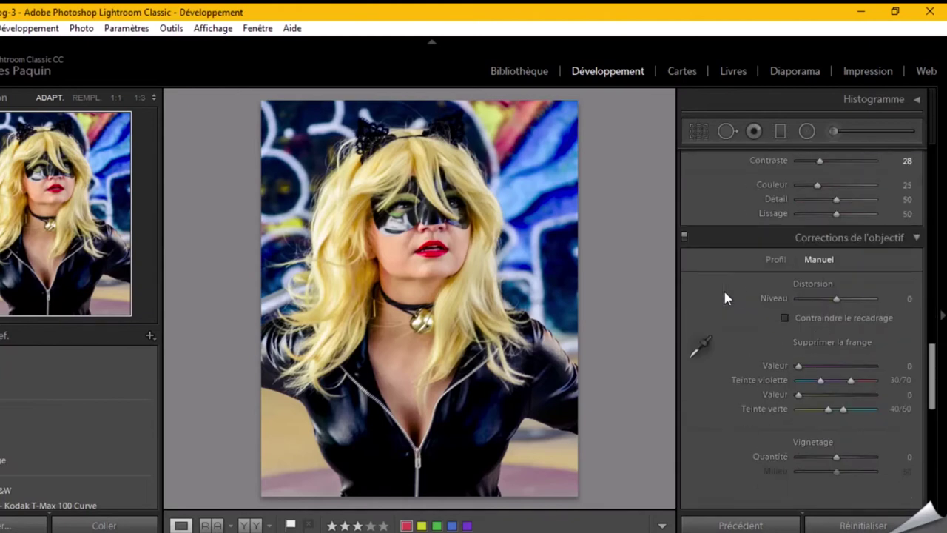
scroll(725, 296, "down", 5)
scroll(725, 296, "down", 5)
scroll(725, 296, "down", 3)
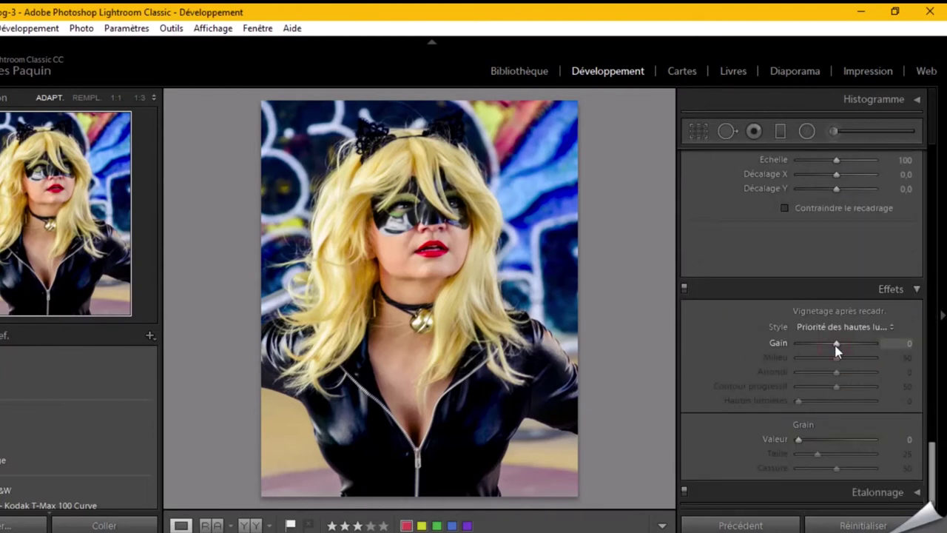
Step: Add a dark post-crop vignette: amount -15, roundness -30, feather 65
key("Down")
key("Down")
key("Down")
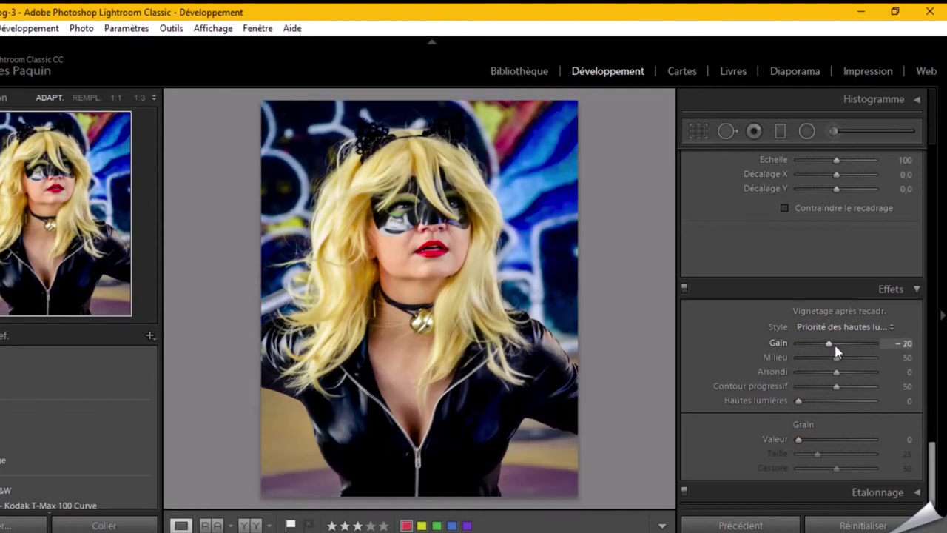
key("Down")
key("Down")
key("Down")
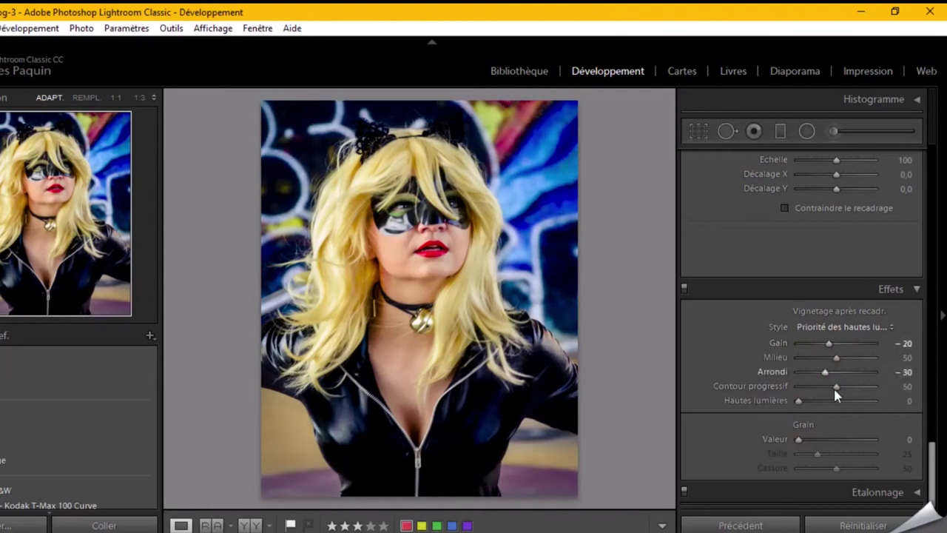
key("Up")
key("Up")
key("Up")
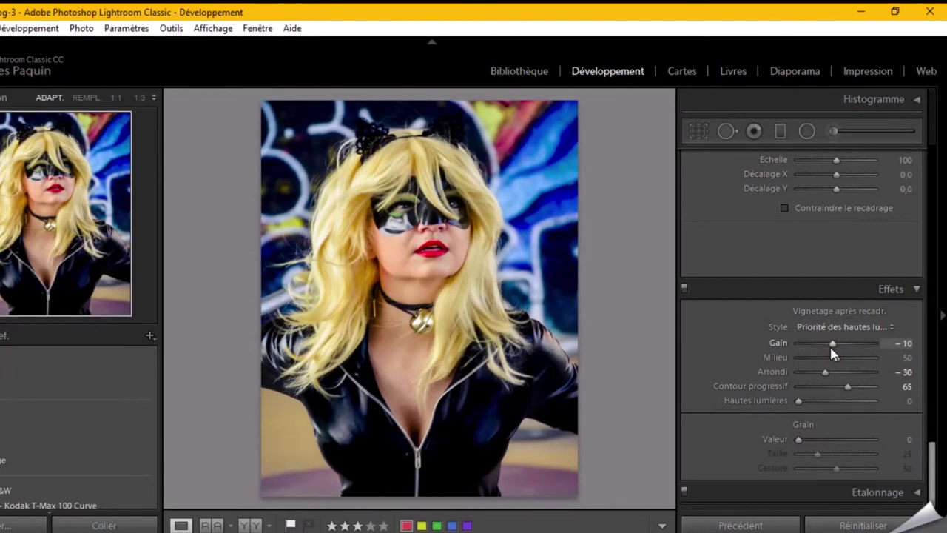
mouse_move(829, 346)
left_mouse_down()
mouse_move(839, 359)
mouse_move(829, 345)
left_mouse_up()
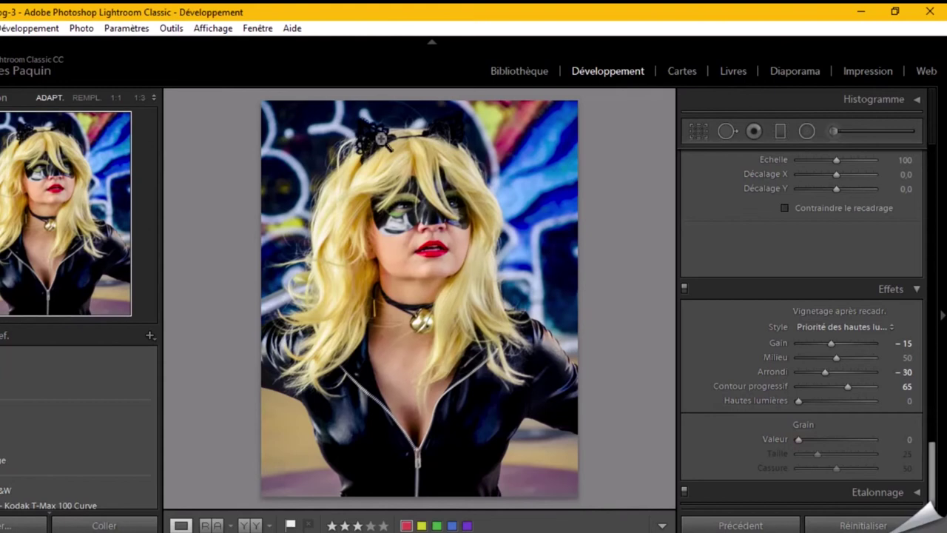
Step: Zoom in on the cat ears and set up an Adjustment Brush raising shadows and blacks
left_click(381, 139)
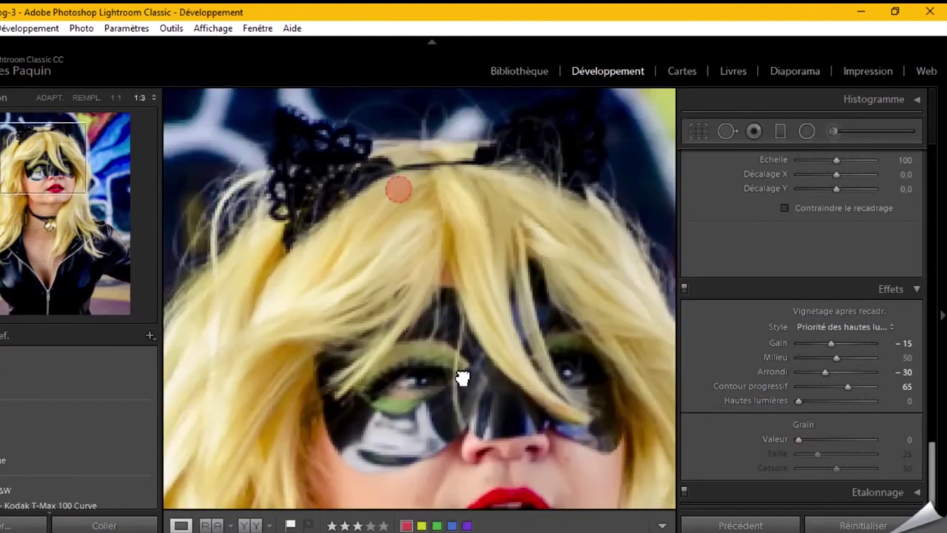
left_click_drag(400, 187, 408, 283)
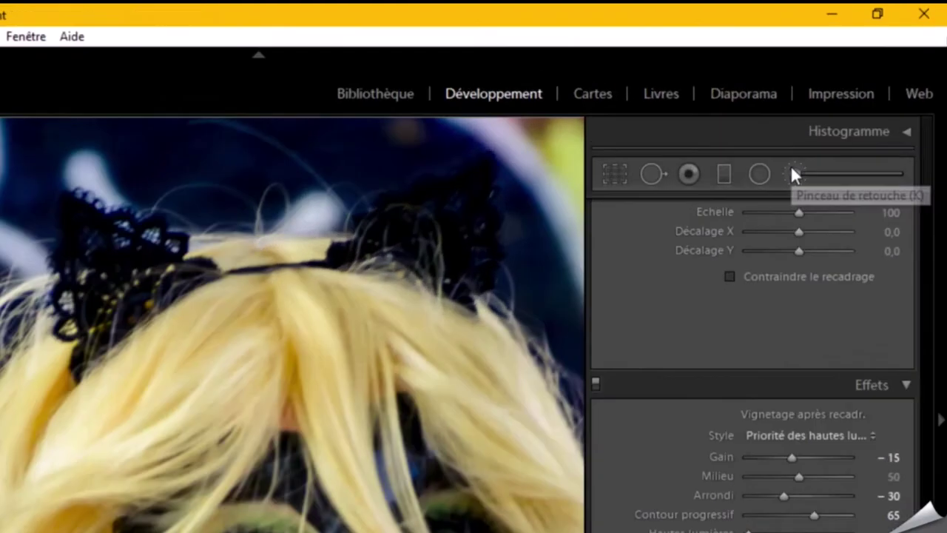
left_click(793, 173)
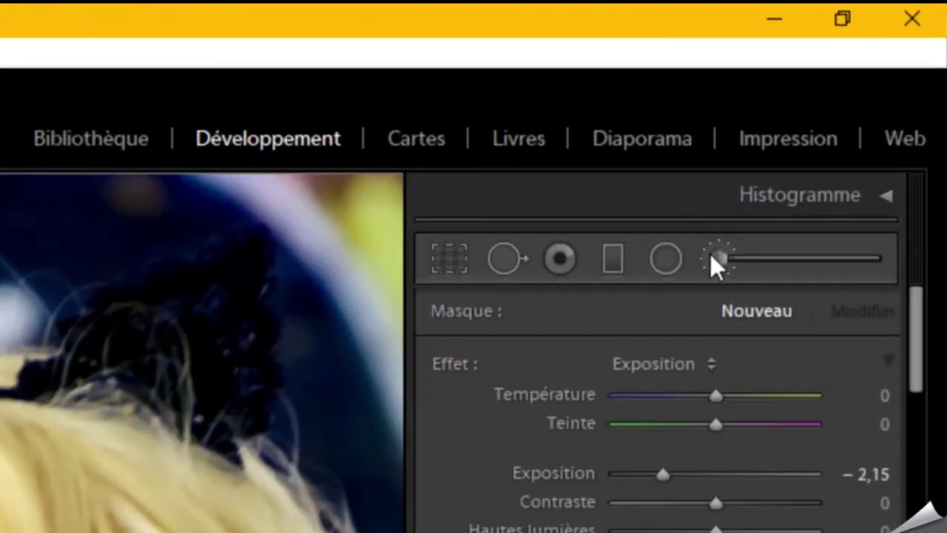
left_click(682, 364)
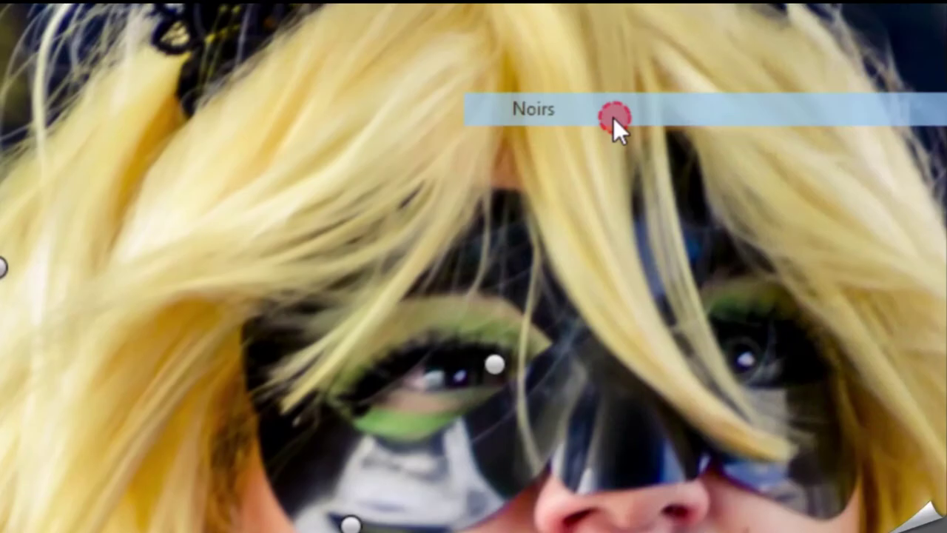
left_click(111, 532)
left_click_drag(669, 189, 769, 190)
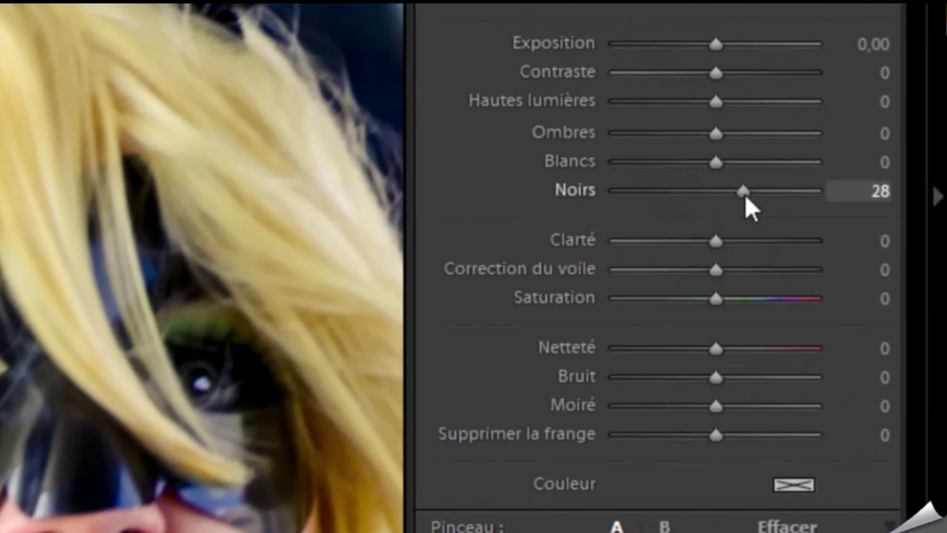
left_click_drag(715, 133, 745, 133)
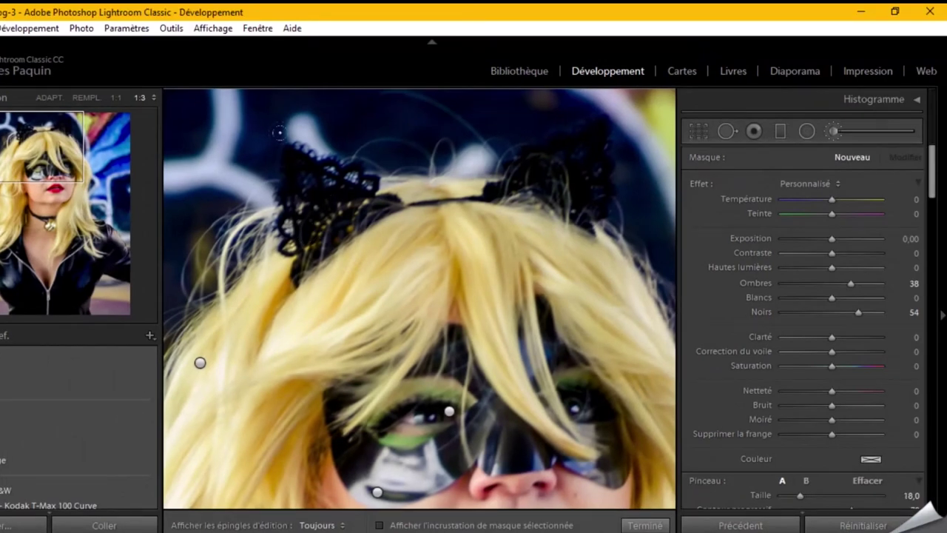
Step: Paint the lift over both lace ears at Shadows 46, Blacks 23, then fit the photo
key("h")
left_click(305, 169)
left_click_drag(314, 194, 299, 156)
key("h")
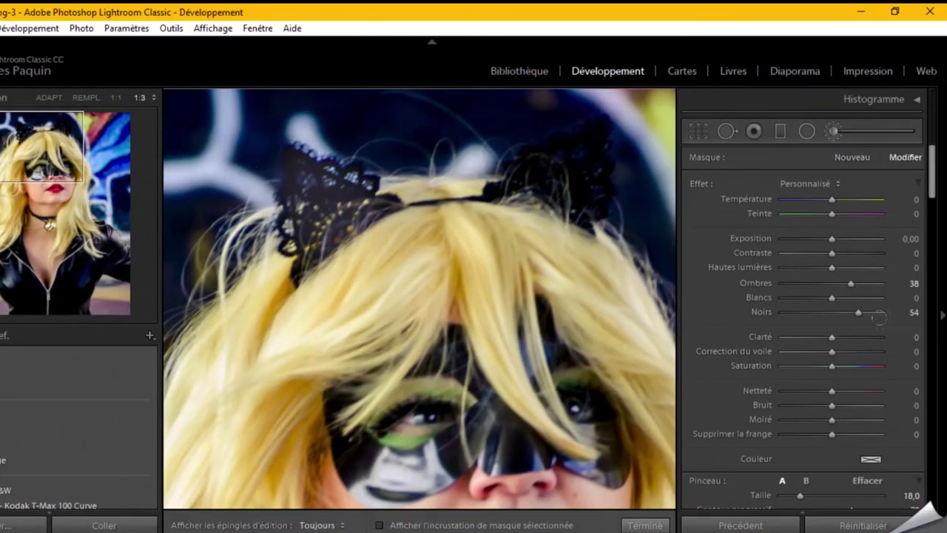
left_click_drag(858, 311, 854, 312)
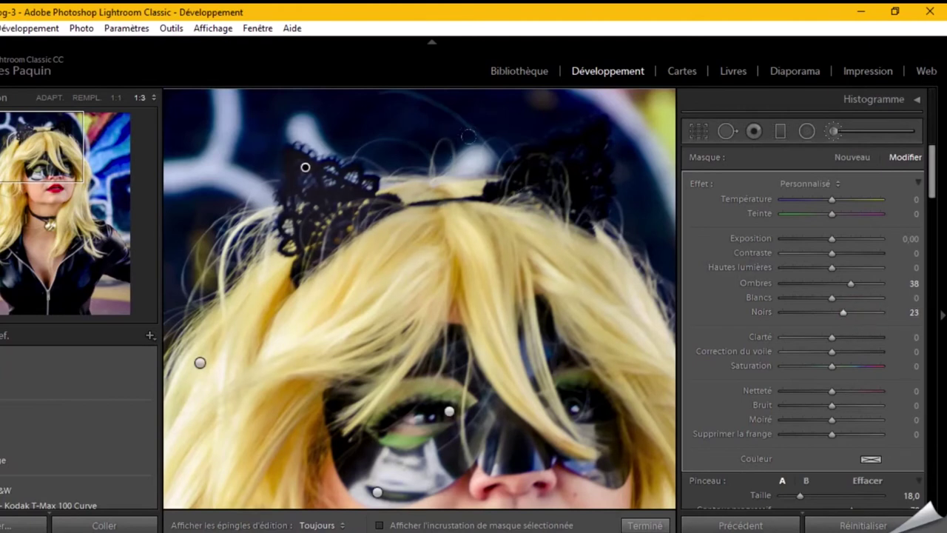
key("h")
left_click_drag(585, 200, 534, 101)
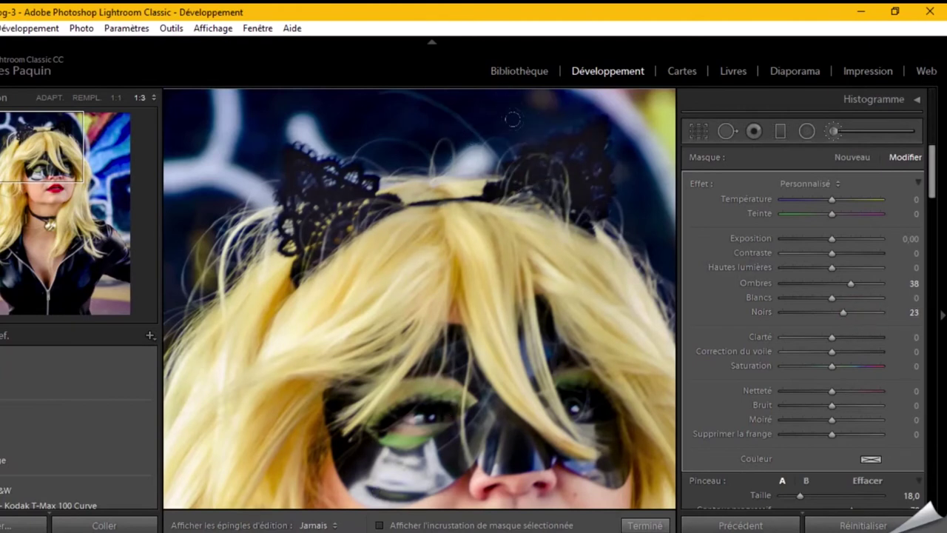
left_click_drag(478, 110, 442, 128)
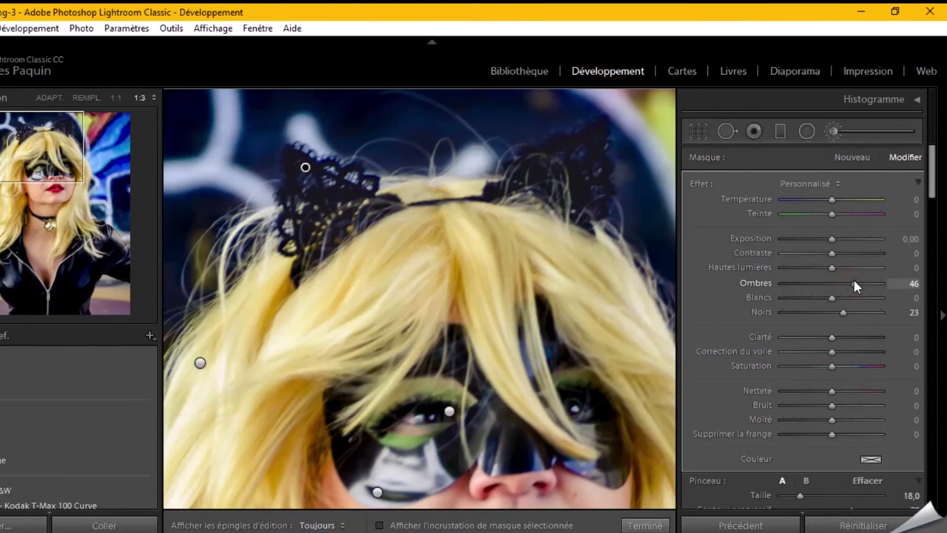
left_click(645, 525)
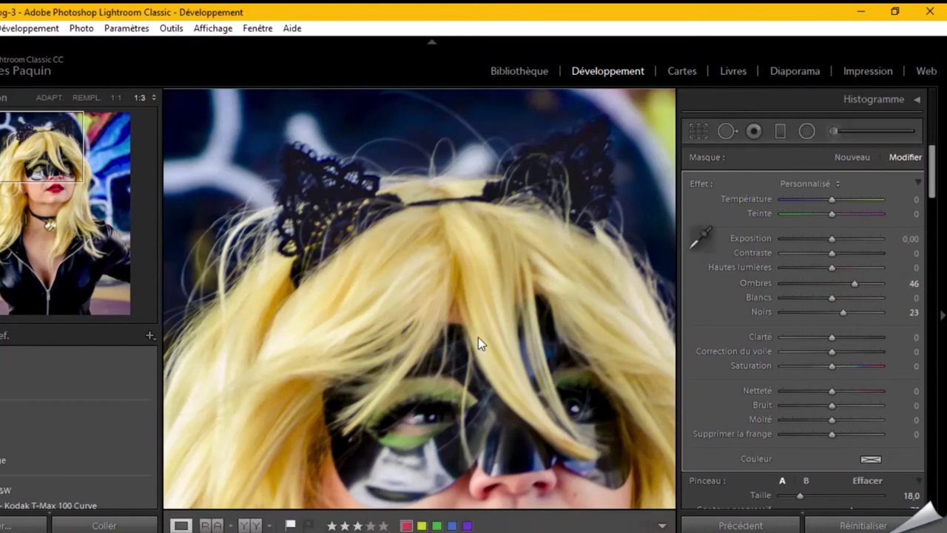
left_click(481, 341)
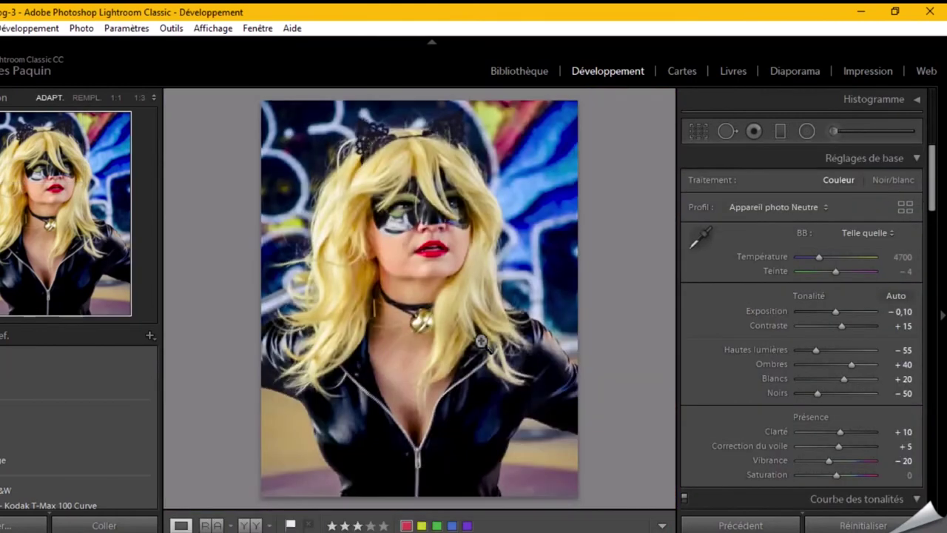